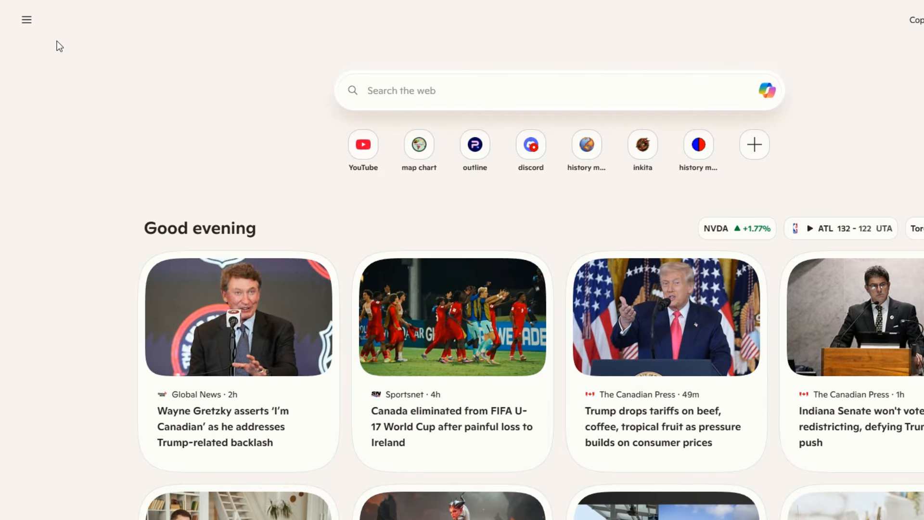
Search Bing for 'inkarnate' and open the Inkarnate - Create Fantasy Maps Online site.
left_click(498, 104)
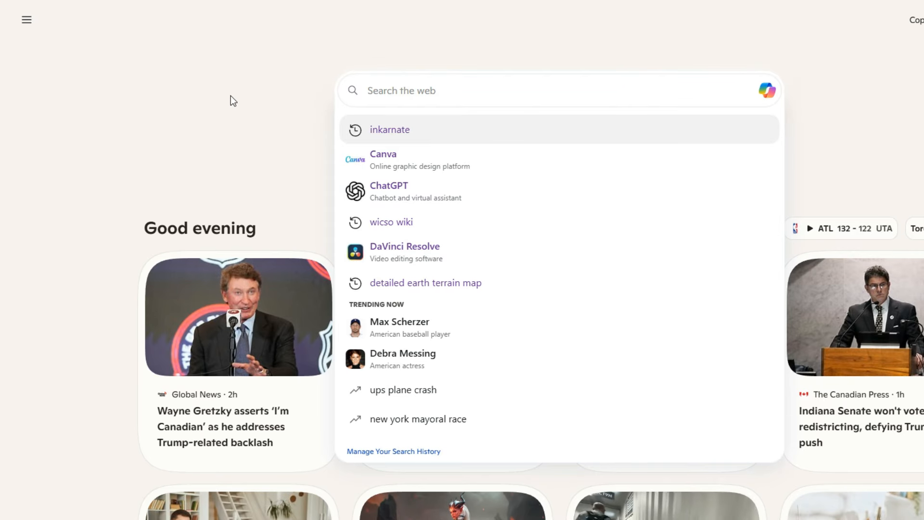
left_click(230, 96)
left_click(427, 90)
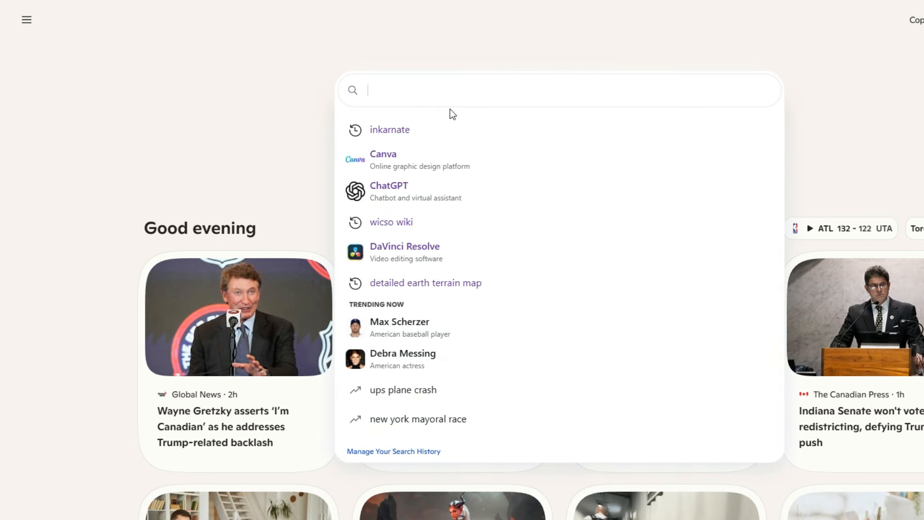
type("inka")
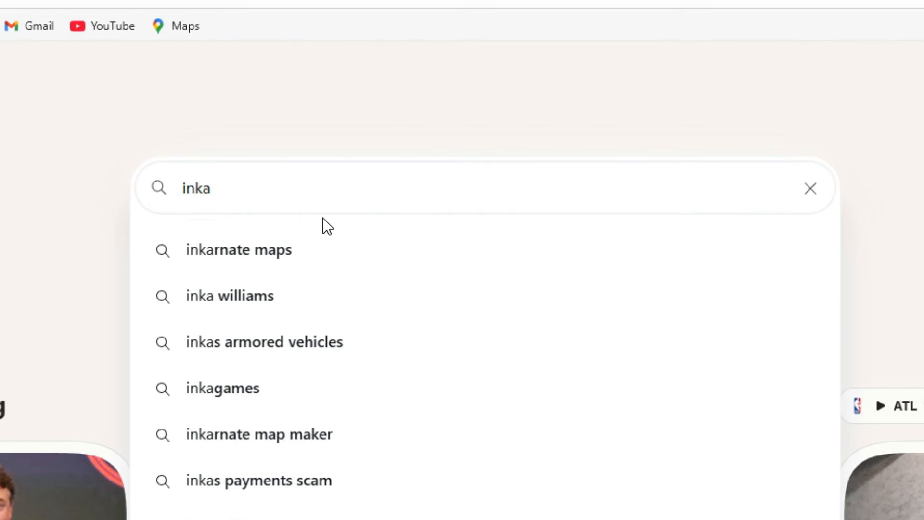
type("rnate")
key("Return")
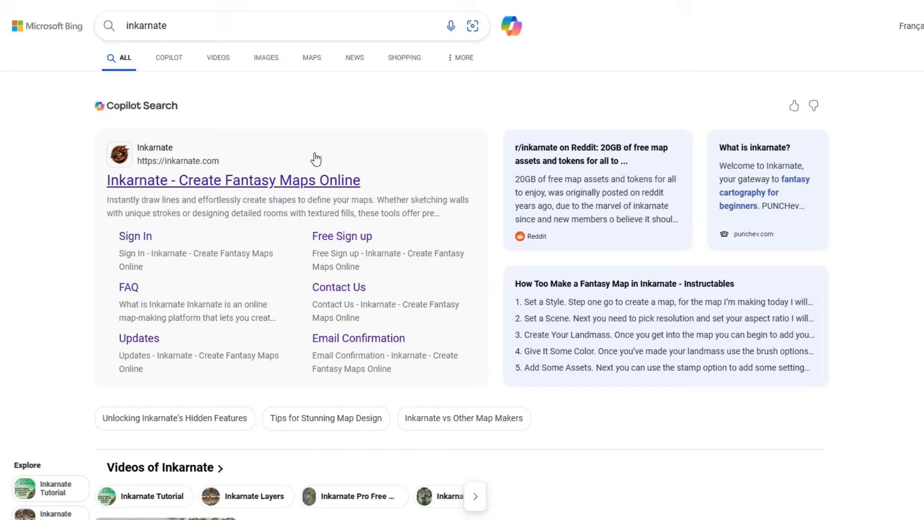
left_click(235, 182)
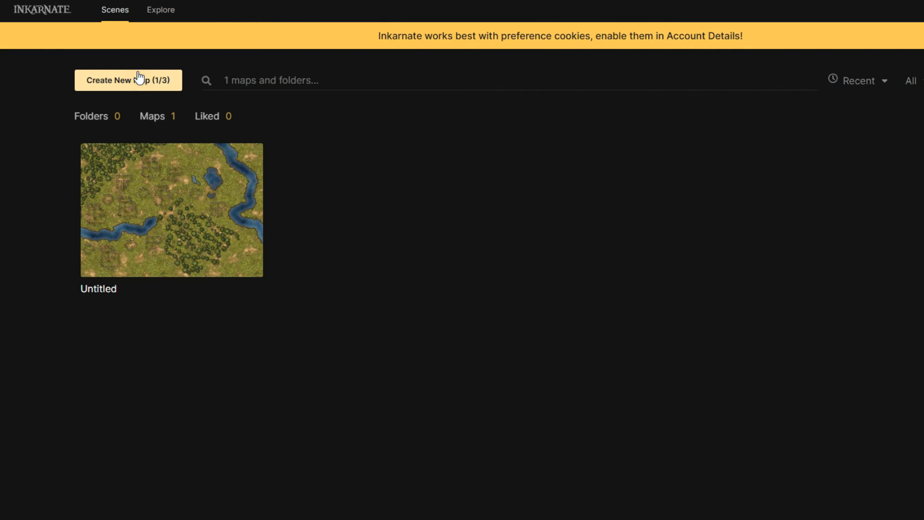
Create a new map and choose the Fantasy Battlemaps: Free style.
mouse_move(124, 169)
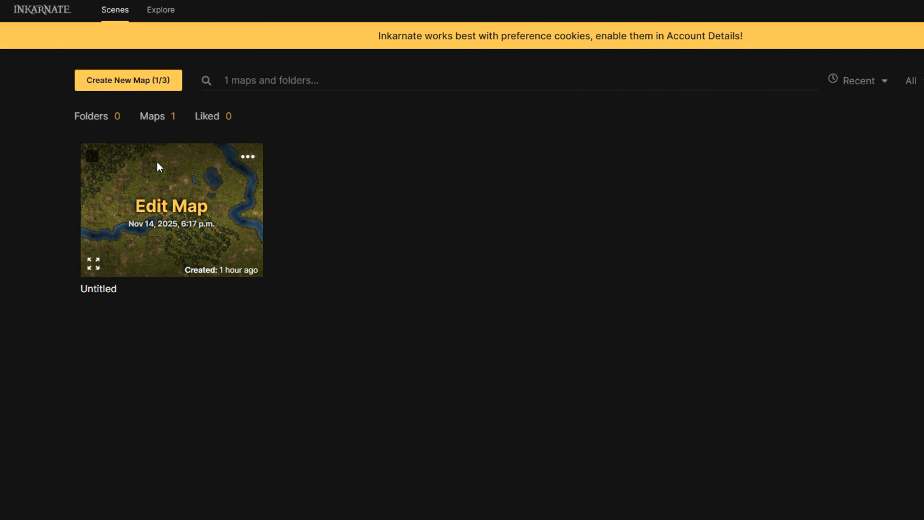
mouse_move(127, 62)
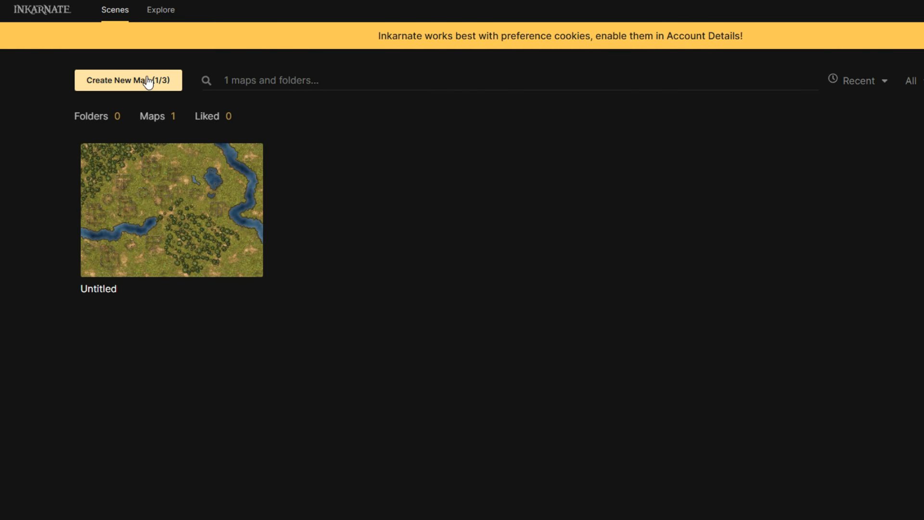
left_click(147, 82)
scroll(423, 260, "down", 8)
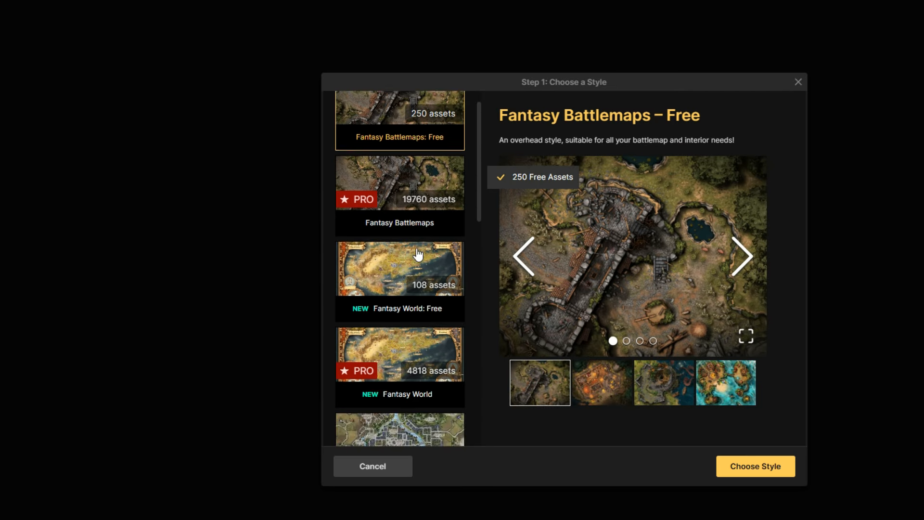
scroll(424, 289, "down", 6)
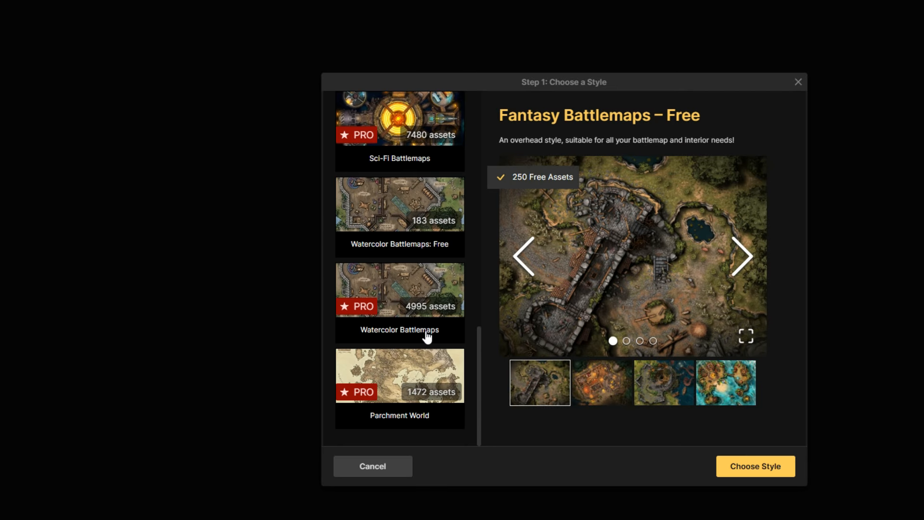
scroll(427, 337, "up", 14)
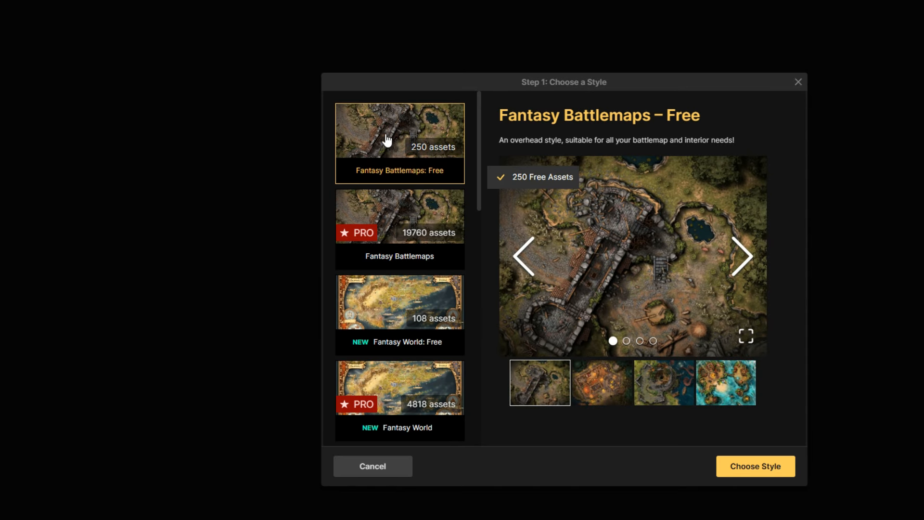
scroll(421, 139, "down", 2)
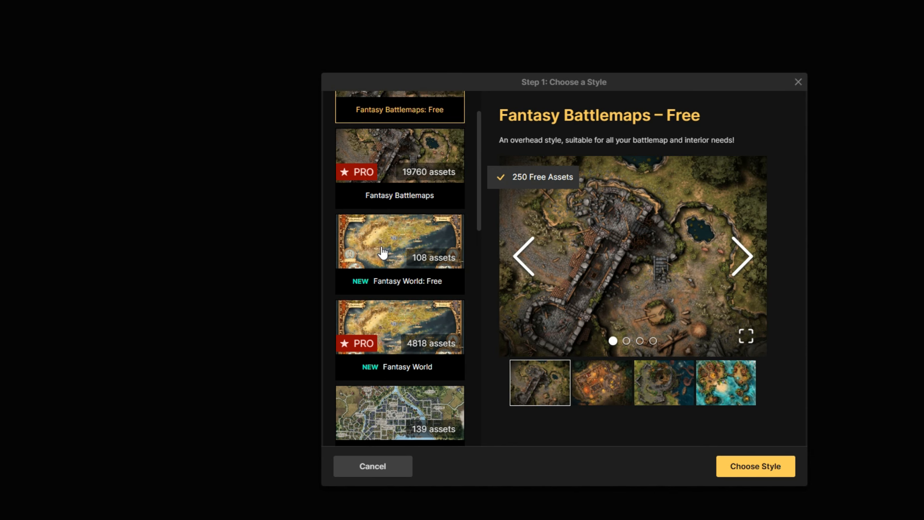
scroll(391, 258, "up", 1)
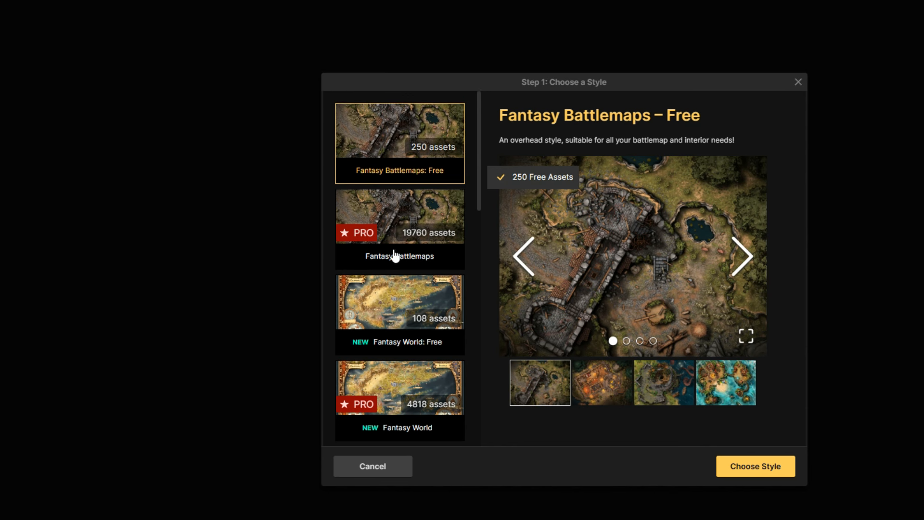
left_click(754, 469)
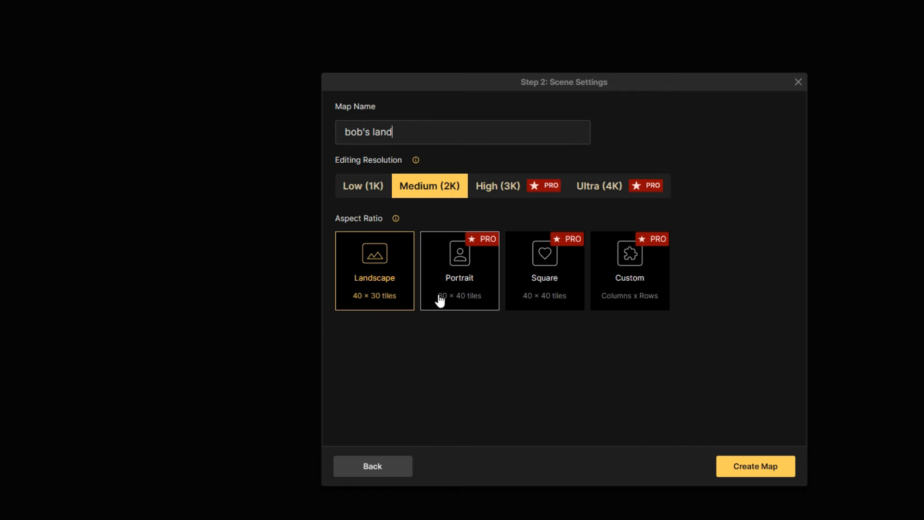
Create the map 'bob's land' at Medium (2K) Landscape resolution.
left_click(370, 191)
left_click(763, 465)
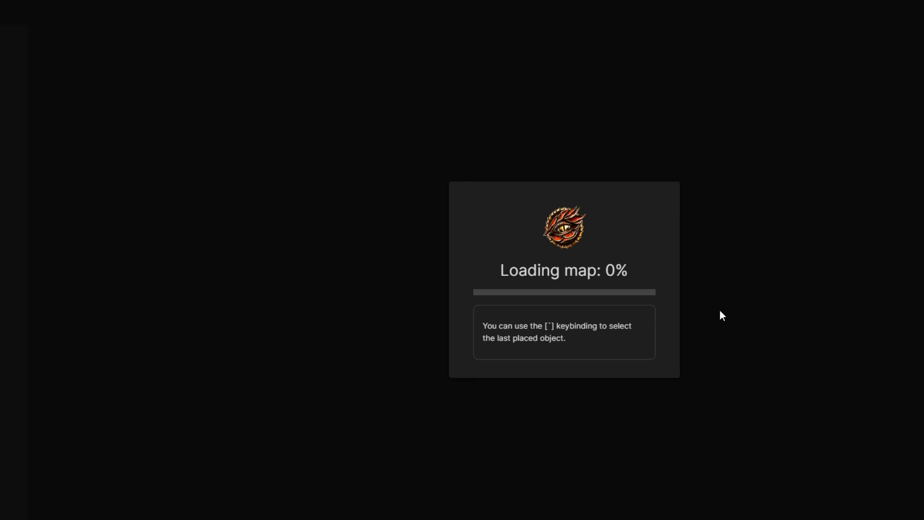
Try painting grass over the top-left corner with the Mask Tool, then undo it.
scroll(611, 250, "up", 2)
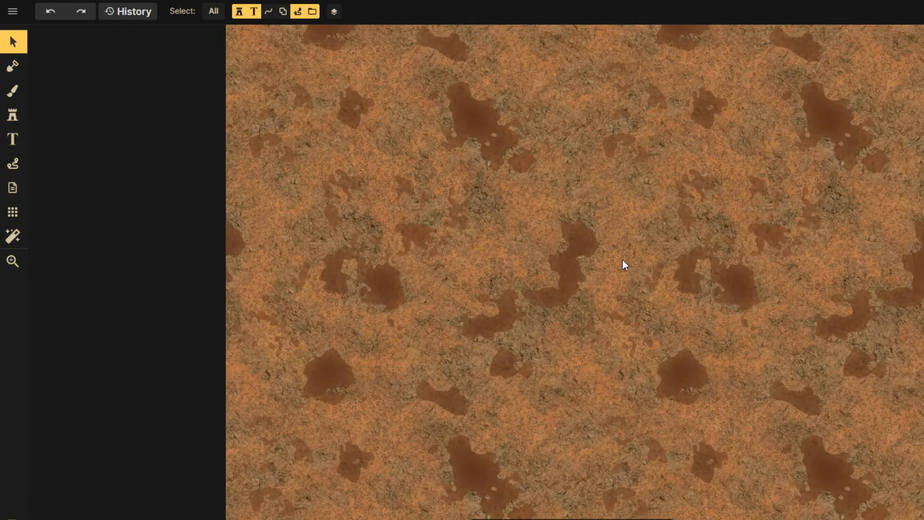
scroll(623, 259, "down", 1)
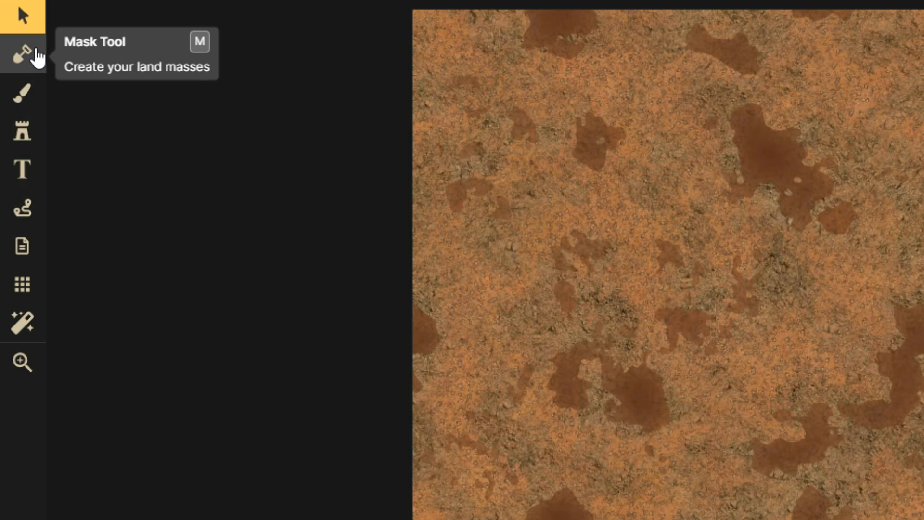
left_click(43, 58)
mouse_move(521, 119)
left_mouse_down()
mouse_move(597, 80)
mouse_move(496, 73)
mouse_move(386, 220)
left_mouse_up()
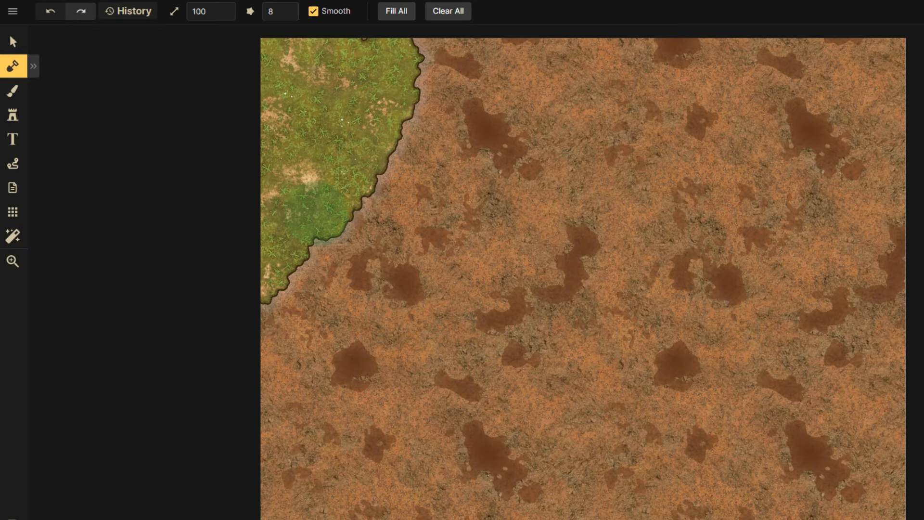
key("ctrl+z")
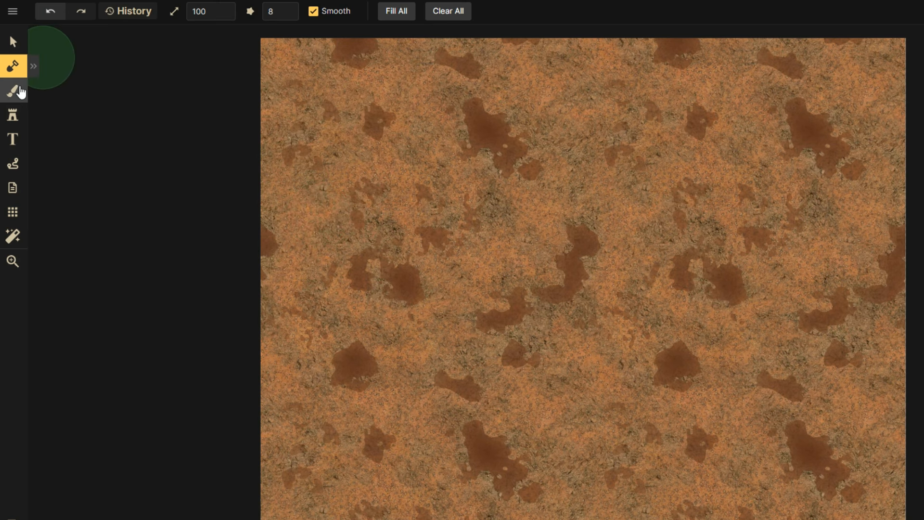
Set the texture brush to the Core Grass texture from the catalog.
left_click(19, 95)
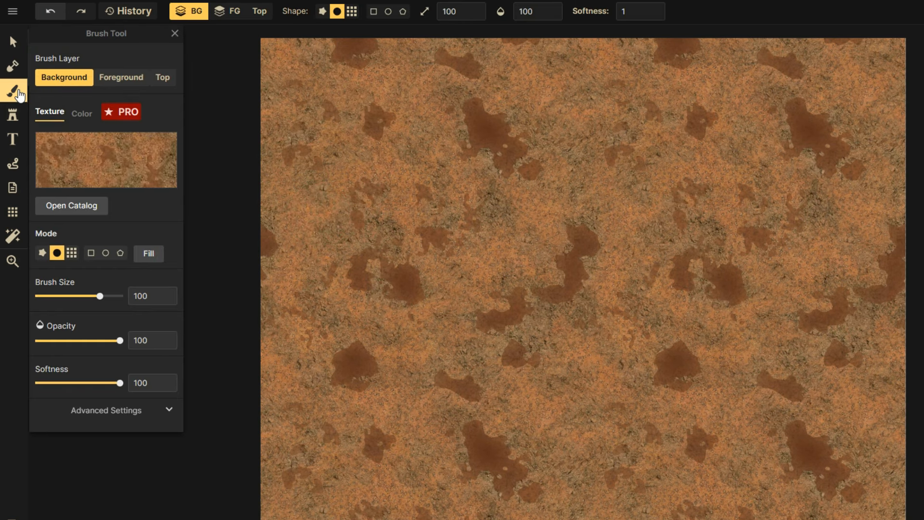
left_click(87, 207)
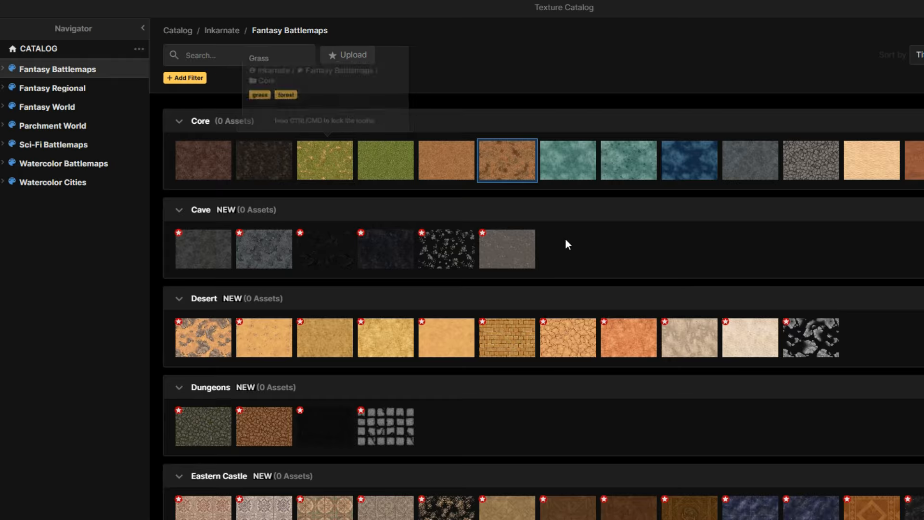
scroll(556, 248, "down", 15)
scroll(554, 246, "up", 15)
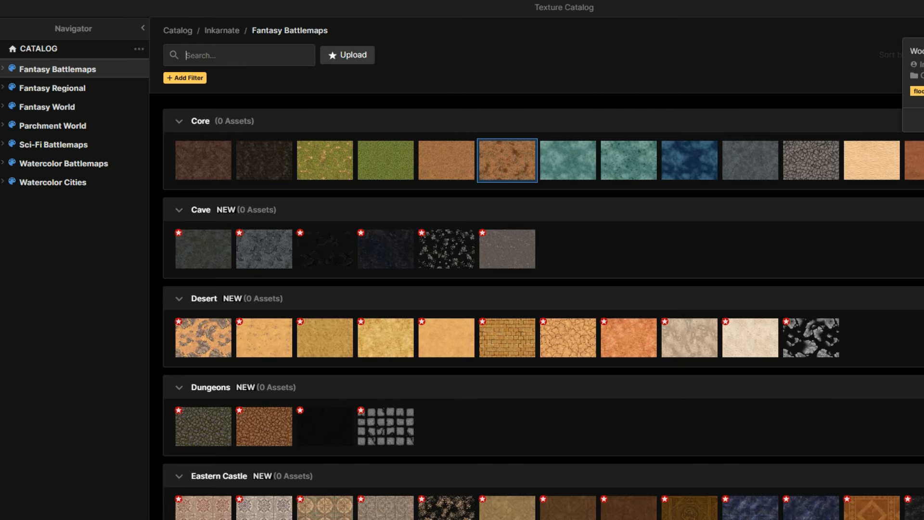
left_click(336, 169)
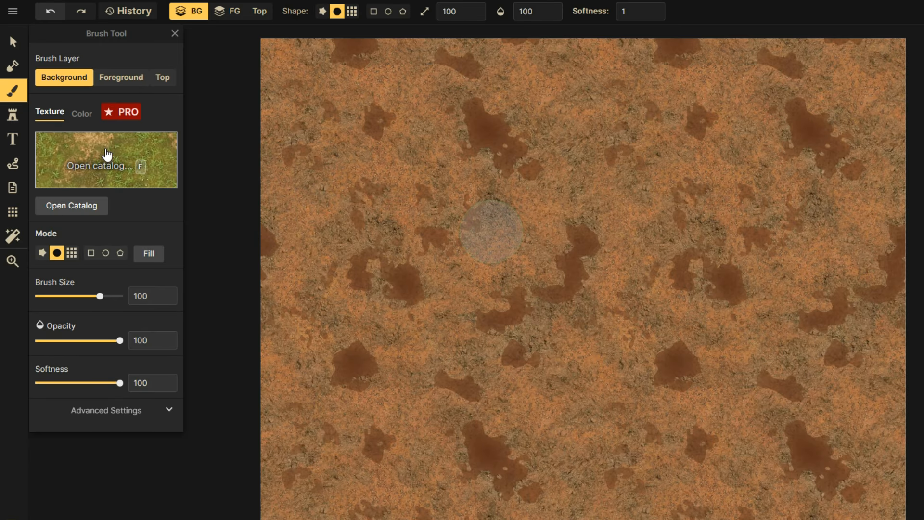
left_click(134, 160)
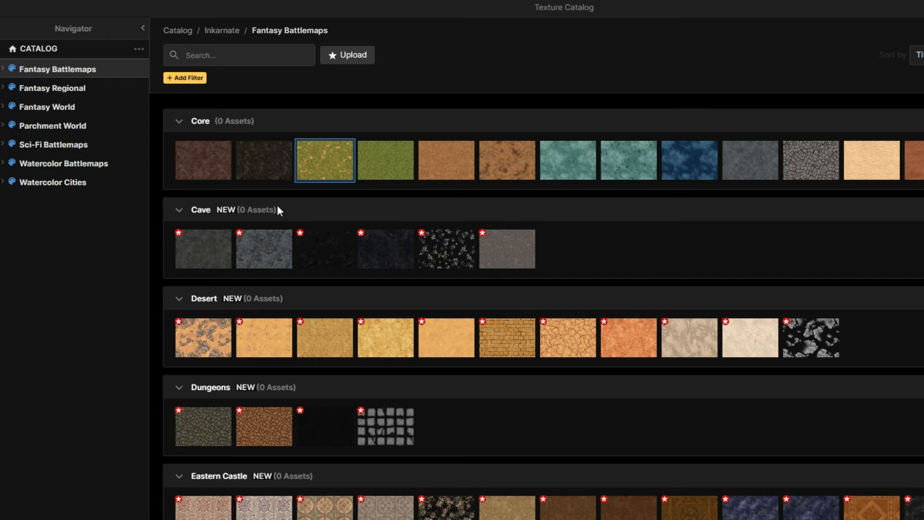
key("Escape")
Paint a grass strip down the map's left side with the mask in Add mode.
left_click(12, 65)
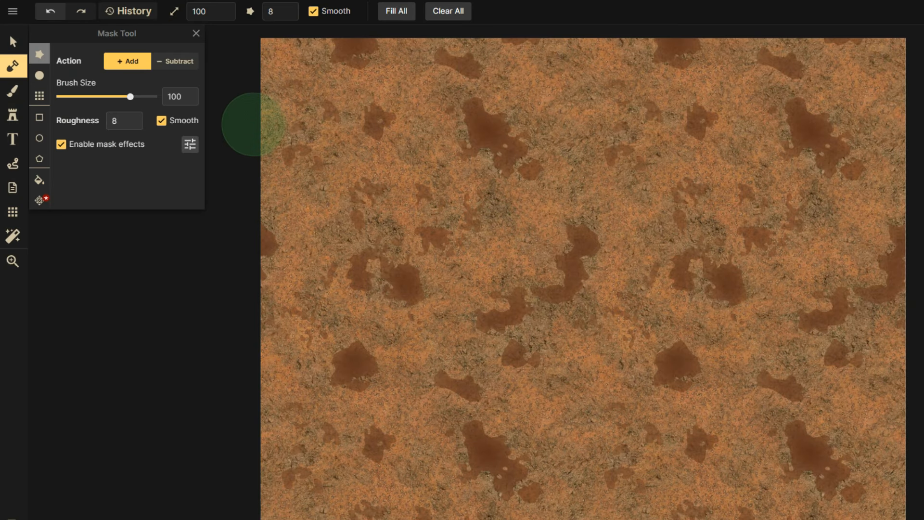
left_click(175, 61)
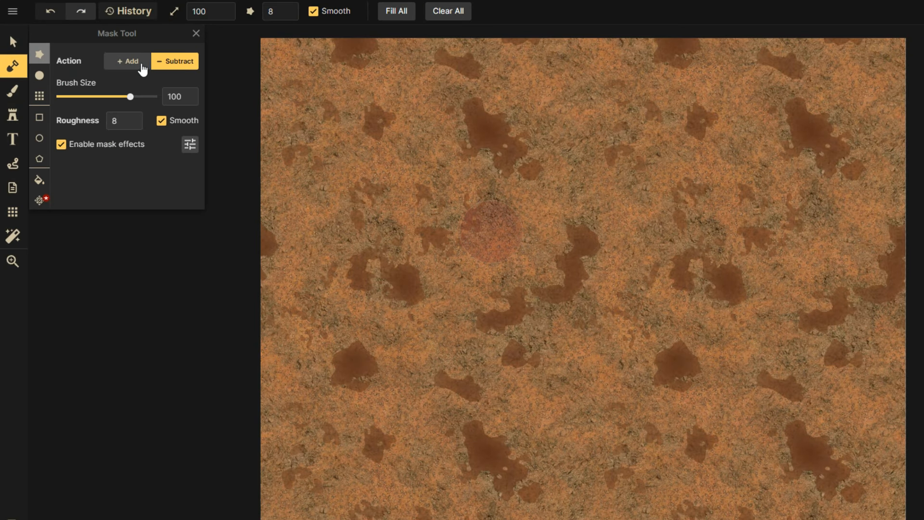
left_click(127, 61)
mouse_move(278, 84)
left_mouse_down()
mouse_move(317, 154)
mouse_move(286, 461)
mouse_move(265, 261)
mouse_move(274, 406)
mouse_move(342, 93)
mouse_move(389, 493)
mouse_move(397, 458)
mouse_move(373, 266)
mouse_move(385, 26)
mouse_move(430, 17)
mouse_move(498, 97)
mouse_move(499, 495)
mouse_move(519, 153)
mouse_move(605, 268)
mouse_move(609, 46)
mouse_move(824, 56)
mouse_move(905, 67)
left_mouse_up()
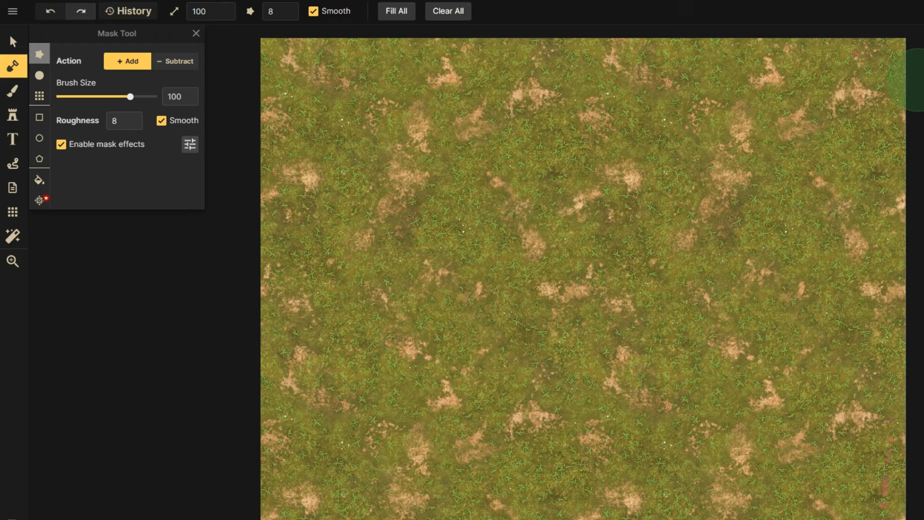
left_click(12, 90)
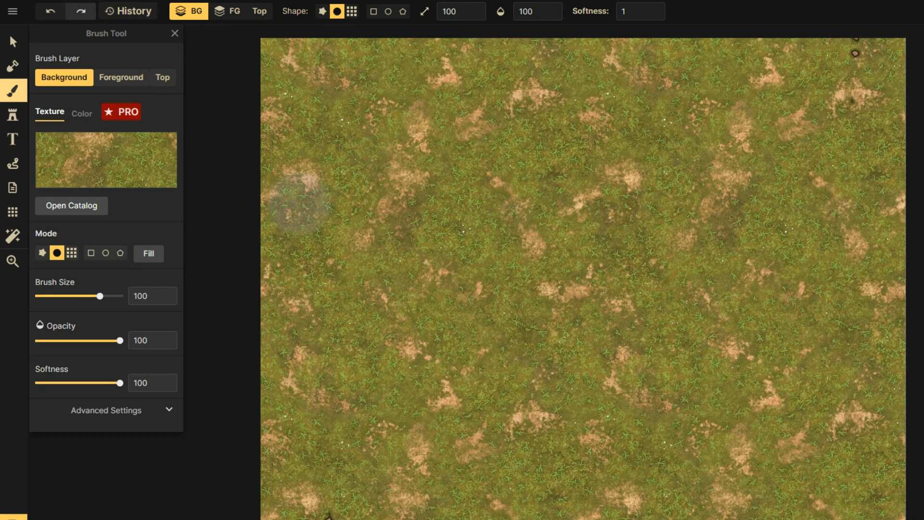
Subtract grass from the top left and across most of the map to reveal dirt.
left_click(13, 67)
left_click(175, 61)
mouse_move(399, 111)
left_mouse_down()
mouse_move(391, 93)
mouse_move(342, 204)
left_mouse_up()
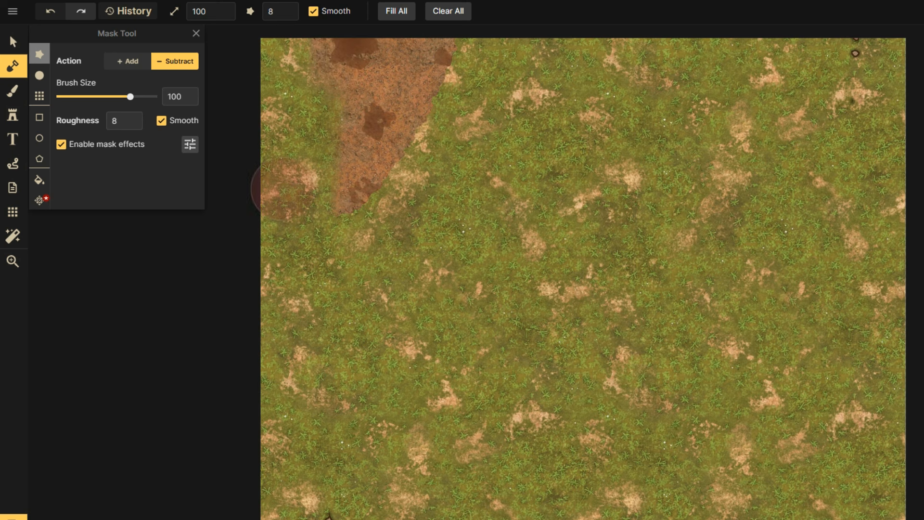
mouse_move(368, 159)
left_mouse_down()
mouse_move(363, 386)
mouse_move(544, 278)
mouse_move(894, 347)
left_mouse_up()
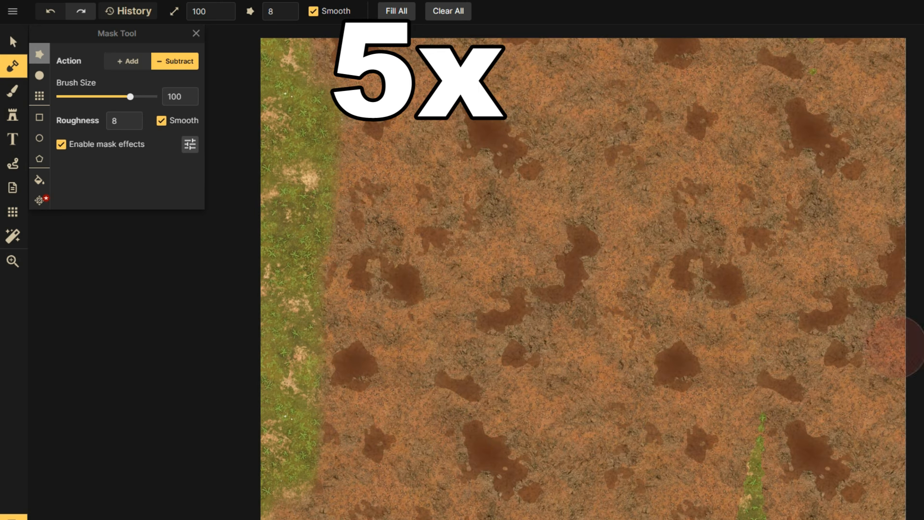
left_click(13, 90)
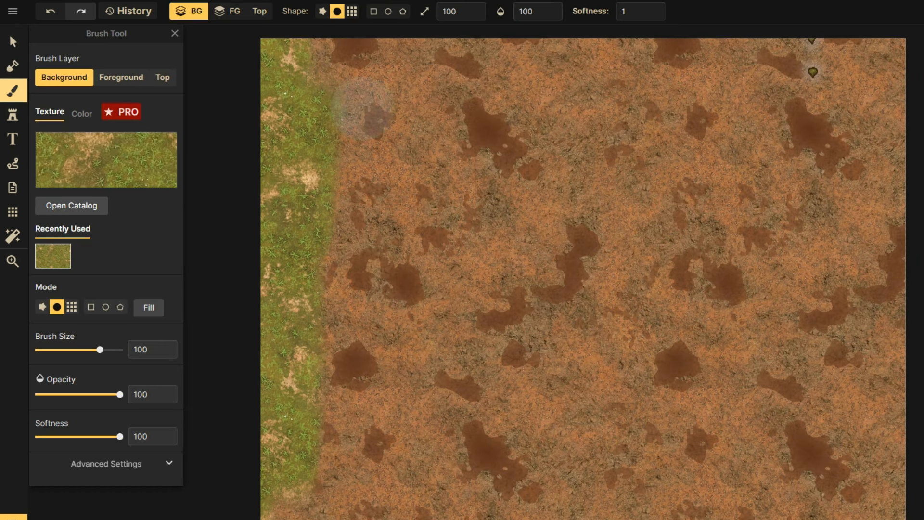
Brush grass texture over the dirt beside the strip, the lower middle and the centre.
mouse_move(362, 107)
left_mouse_down()
mouse_move(331, 321)
mouse_move(312, 353)
mouse_move(356, 114)
mouse_move(386, 471)
mouse_move(356, 341)
mouse_move(426, 162)
mouse_move(486, 66)
mouse_move(546, 338)
mouse_move(590, 463)
mouse_move(502, 470)
mouse_move(526, 309)
mouse_move(575, 163)
mouse_move(669, 182)
mouse_move(765, 312)
mouse_move(547, 386)
mouse_move(619, 424)
mouse_move(778, 381)
mouse_move(729, 386)
mouse_move(643, 505)
mouse_move(847, 286)
mouse_move(833, 369)
mouse_move(782, 326)
mouse_move(797, 104)
mouse_move(838, 42)
mouse_move(700, 84)
mouse_move(648, 131)
mouse_move(689, 177)
mouse_move(644, 115)
mouse_move(778, 40)
mouse_move(883, 38)
mouse_move(829, 485)
mouse_move(852, 516)
mouse_move(869, 171)
left_mouse_up()
mouse_move(815, 70)
left_mouse_down()
mouse_move(671, 305)
mouse_move(764, 354)
mouse_move(735, 322)
mouse_move(620, 320)
left_mouse_up()
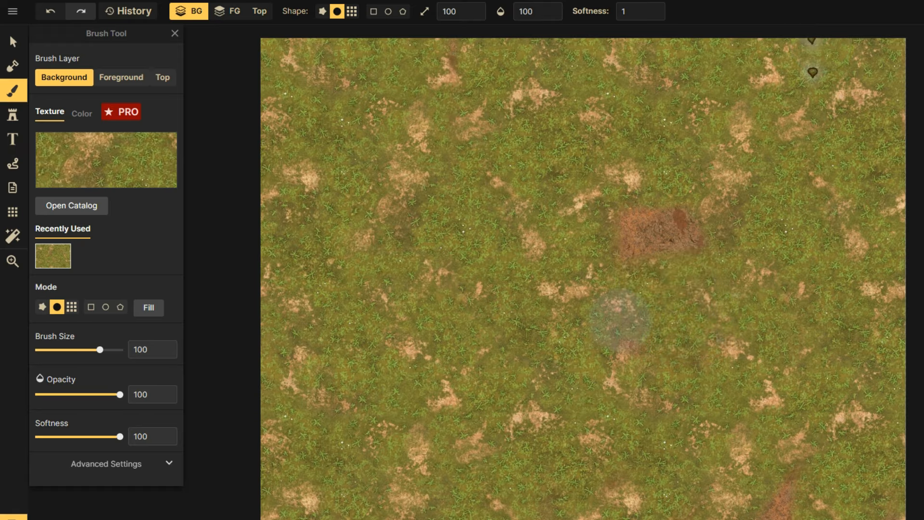
mouse_move(829, 299)
left_mouse_down()
mouse_move(739, 210)
mouse_move(306, 286)
left_mouse_up()
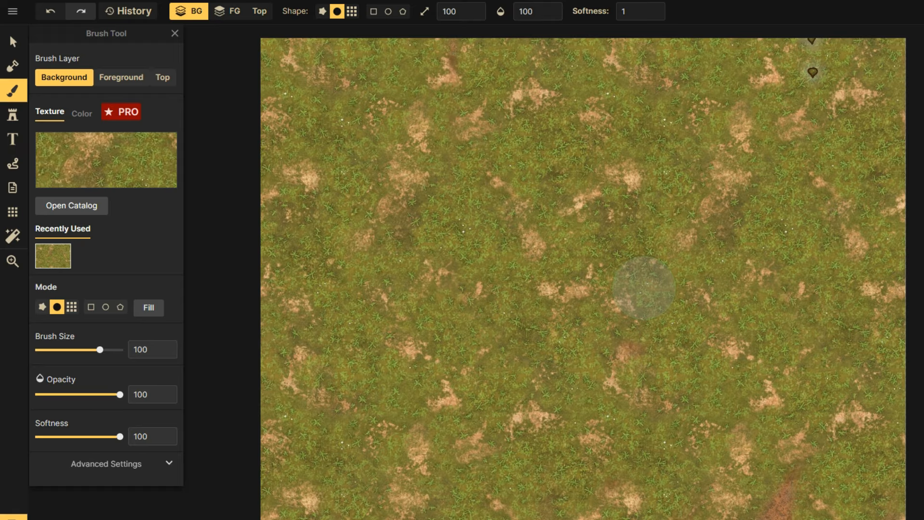
left_click(13, 65)
left_click(175, 61)
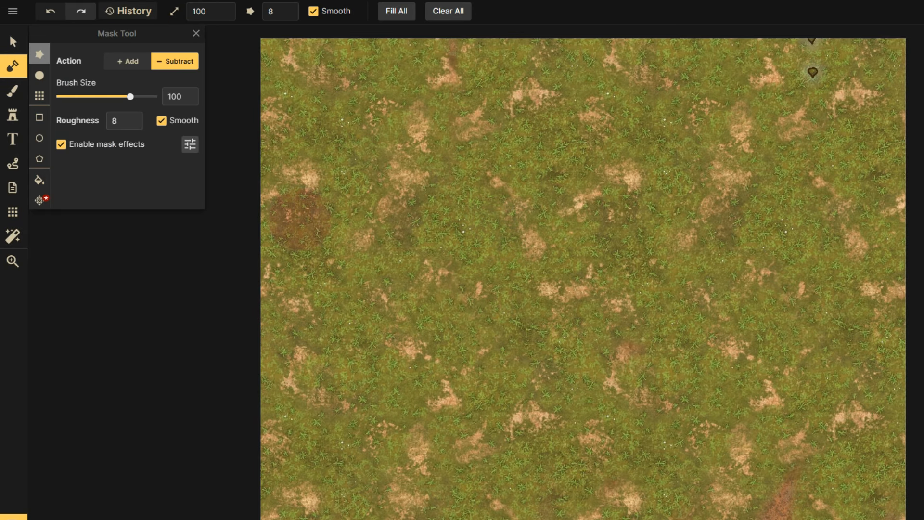
left_click(127, 61)
mouse_move(515, 114)
left_mouse_down()
mouse_move(433, 140)
mouse_move(262, 285)
mouse_move(364, 178)
left_mouse_up()
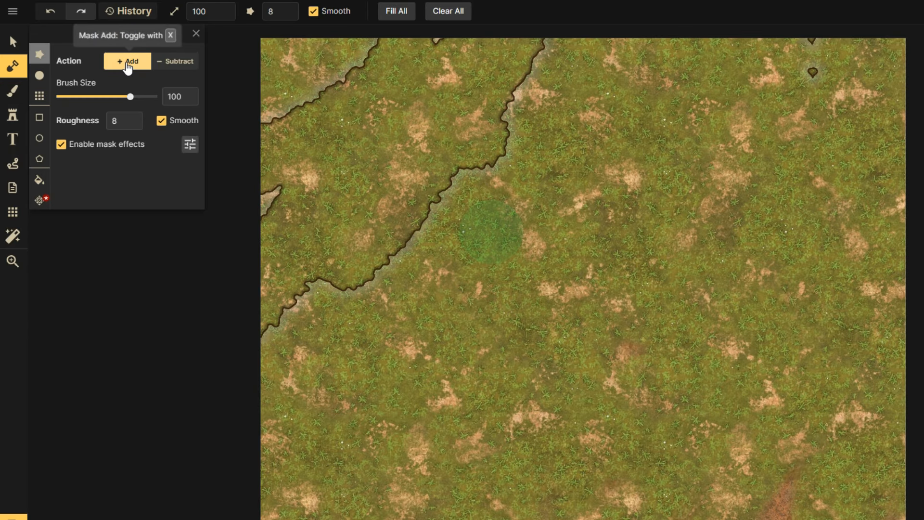
key("ctrl+z")
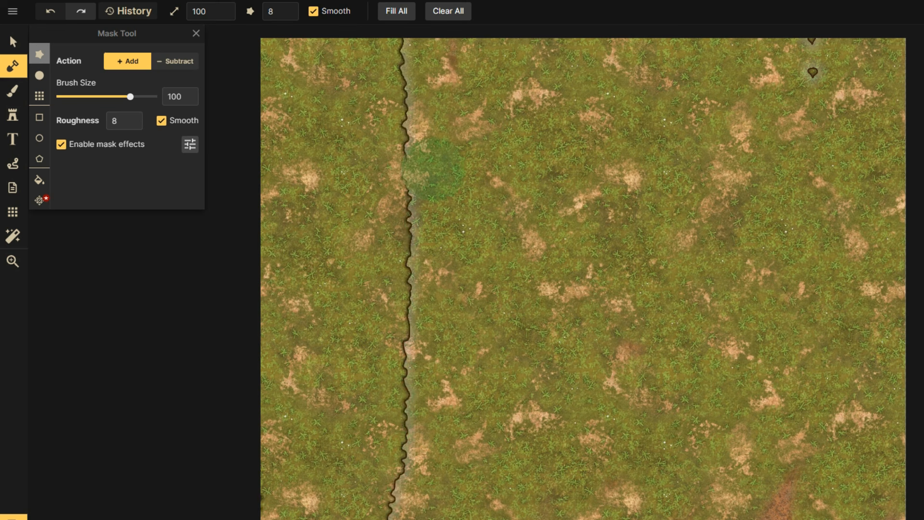
mouse_move(554, 505)
left_mouse_down()
mouse_move(701, 196)
mouse_move(900, 494)
left_mouse_up()
mouse_move(763, 223)
left_mouse_down()
mouse_move(737, 219)
mouse_move(755, 300)
mouse_move(817, 154)
mouse_move(617, 102)
left_mouse_up()
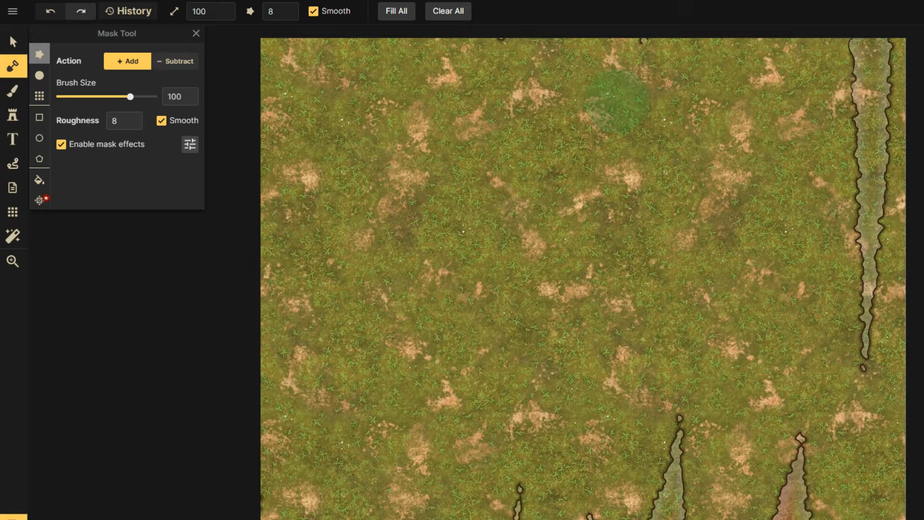
left_click_drag(671, 450, 666, 513)
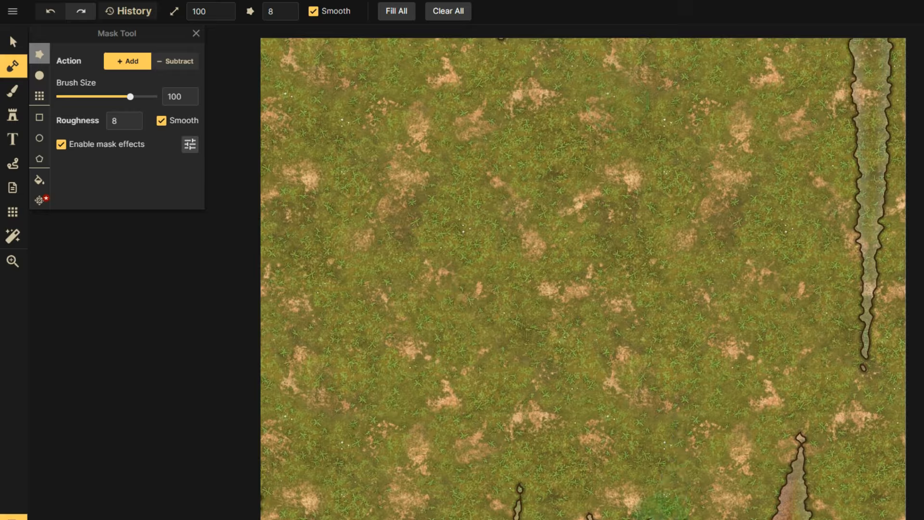
mouse_move(586, 495)
left_mouse_down()
mouse_move(486, 31)
mouse_move(753, 30)
mouse_move(902, 178)
mouse_move(794, 511)
left_mouse_up()
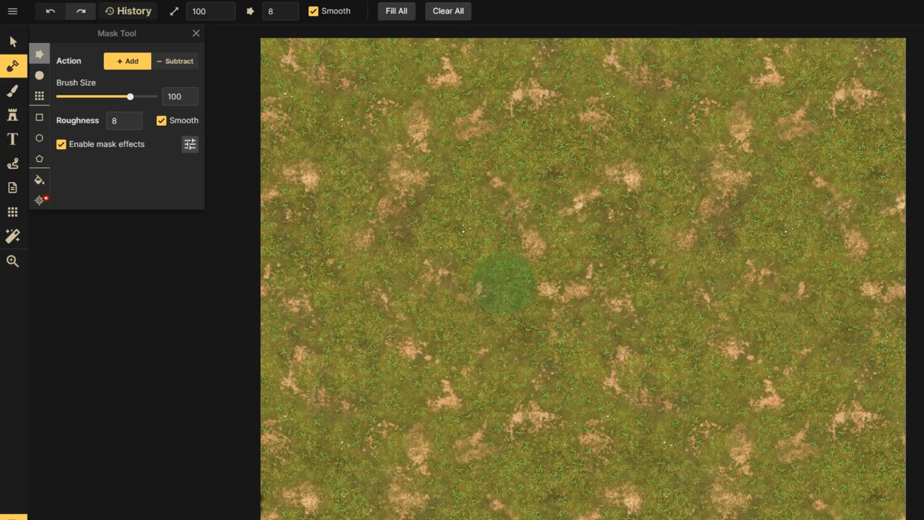
Subtract a stroke from the top, a left-edge patch and a winding river at brush size 41.
left_click(19, 99)
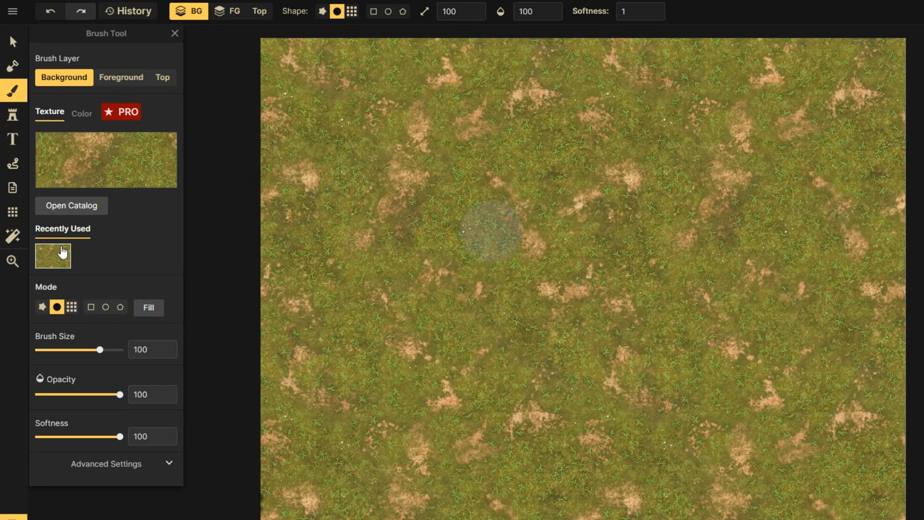
left_click(17, 68)
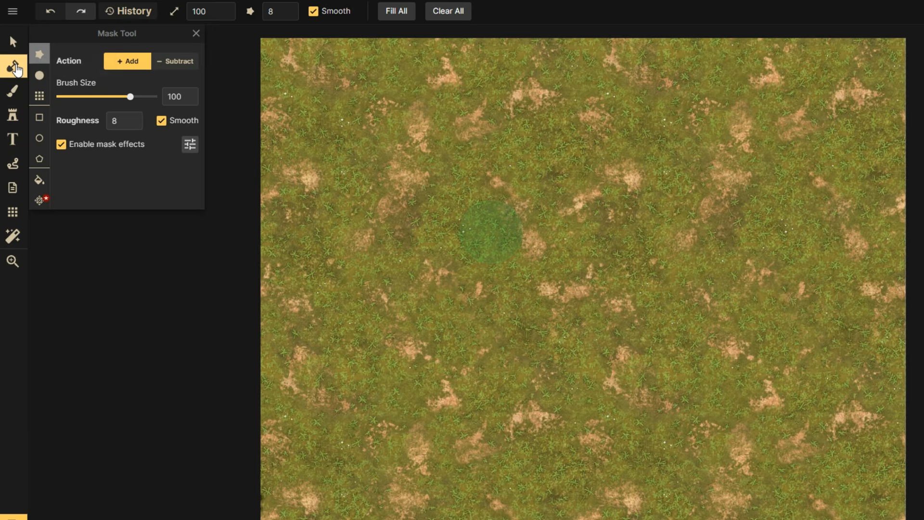
left_click(181, 63)
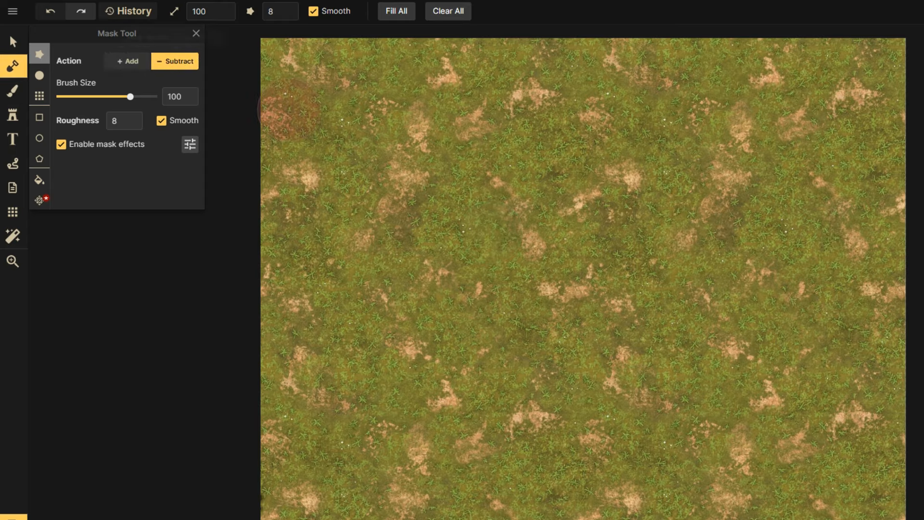
left_click_drag(450, 159, 406, 8)
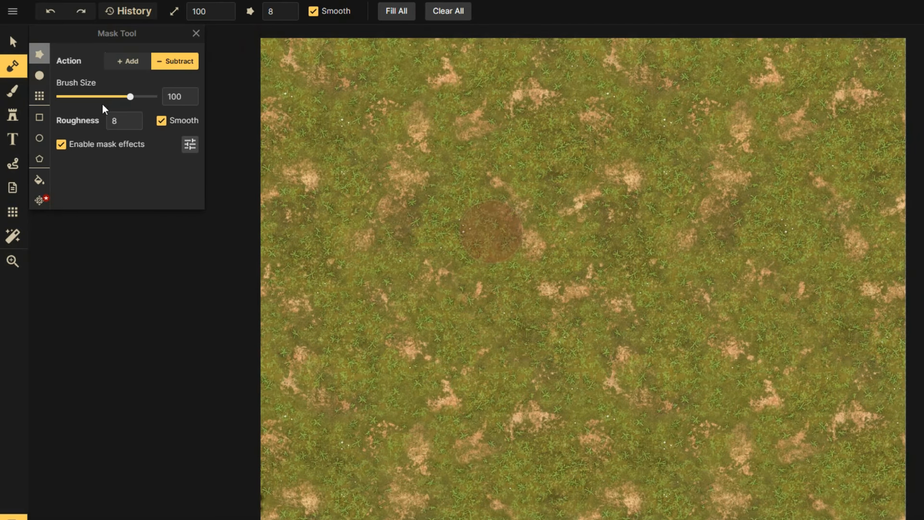
left_click_drag(130, 99, 104, 98)
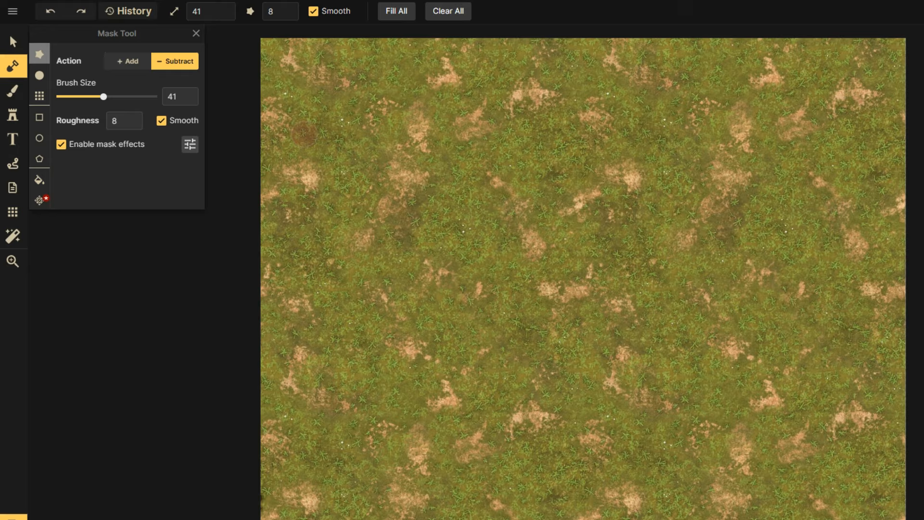
left_click_drag(311, 140, 289, 126)
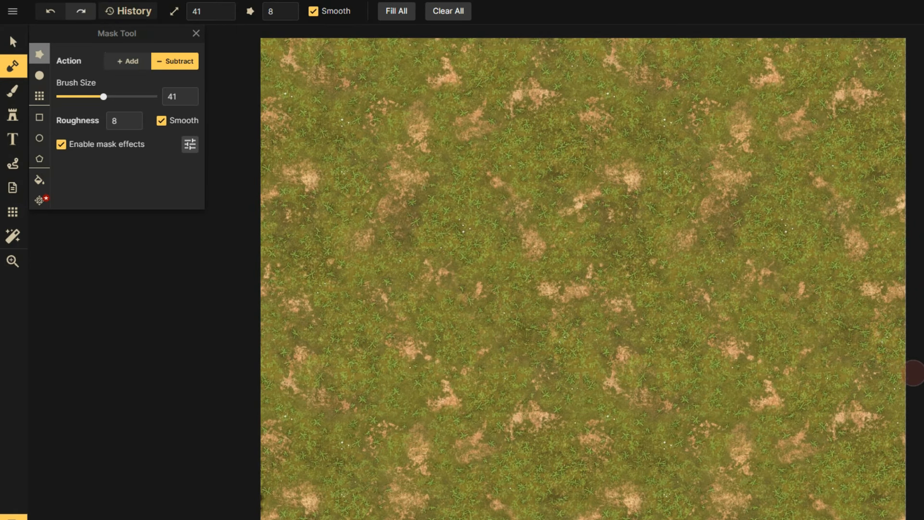
left_click_drag(682, 36, 914, 373)
At brush size 91, clear the river's middle and carve upper-right water around an island.
left_click_drag(103, 96, 127, 97)
mouse_move(628, 277)
left_mouse_down()
mouse_move(623, 258)
mouse_move(724, 339)
mouse_move(694, 258)
mouse_move(668, 245)
mouse_move(676, 195)
left_mouse_up()
mouse_move(730, 37)
left_mouse_down()
mouse_move(730, 80)
mouse_move(769, 99)
mouse_move(857, 202)
mouse_move(776, 284)
mouse_move(711, 301)
mouse_move(799, 308)
mouse_move(800, 296)
mouse_move(764, 255)
mouse_move(788, 246)
mouse_move(832, 197)
mouse_move(852, 149)
mouse_move(846, 226)
mouse_move(805, 313)
mouse_move(904, 321)
mouse_move(868, 308)
mouse_move(863, 53)
mouse_move(773, 77)
mouse_move(767, 48)
mouse_move(691, 48)
mouse_move(770, 94)
left_mouse_up()
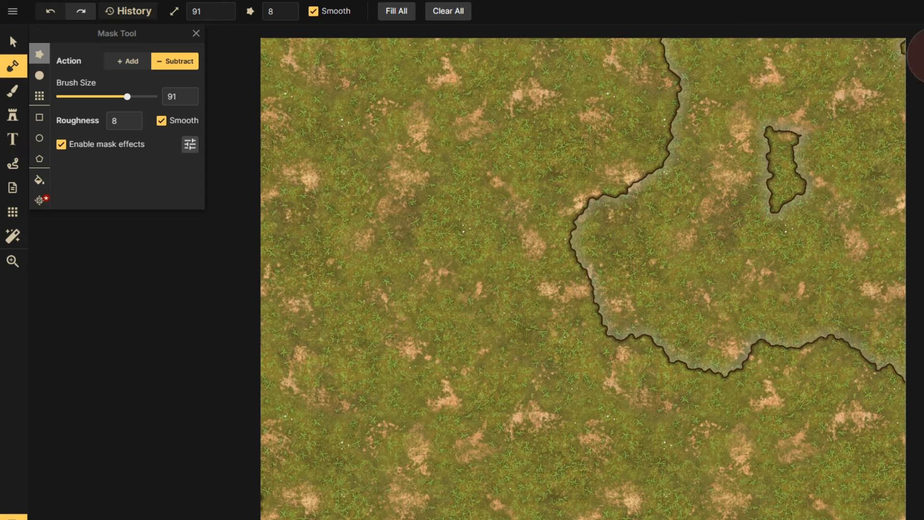
left_click(127, 61)
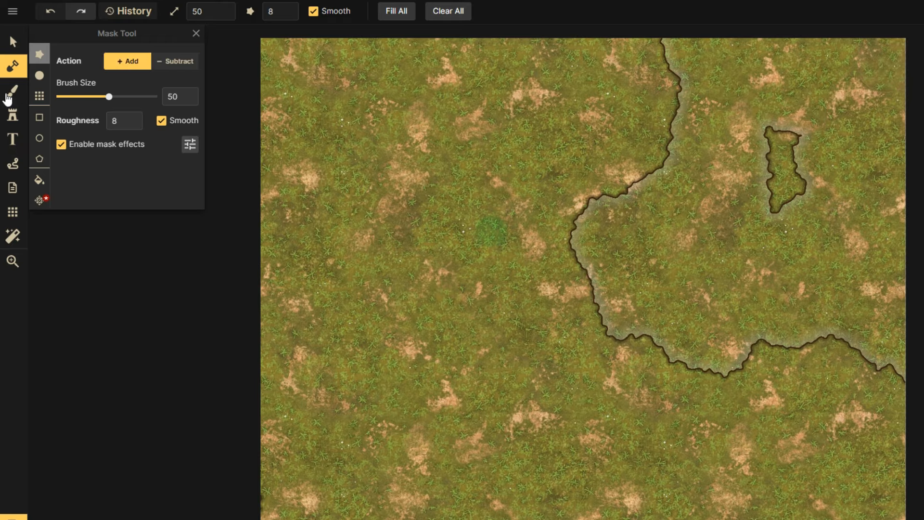
Add small islands in the upper-right water at brush size 8, undoing one wavy stroke.
left_click(72, 98)
mouse_move(719, 275)
left_mouse_down()
mouse_move(785, 264)
mouse_move(774, 263)
left_mouse_up()
key("ctrl+z")
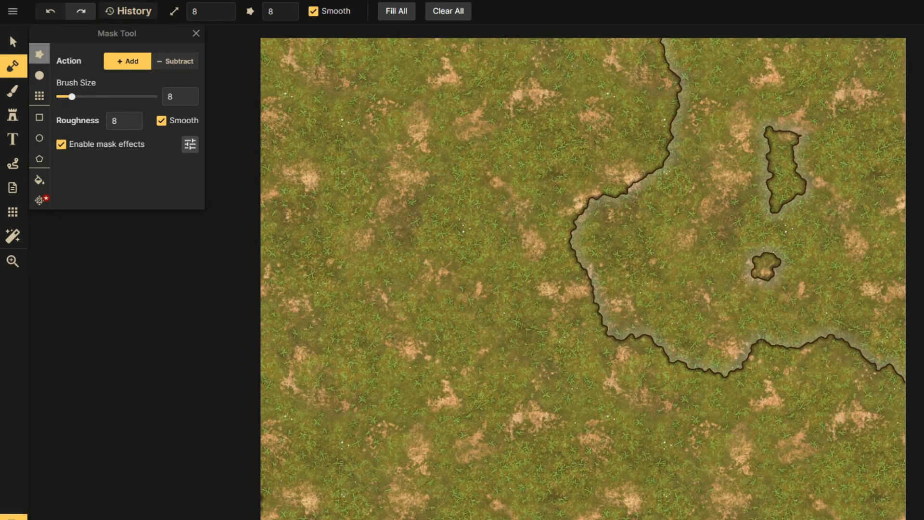
left_click_drag(846, 115, 852, 138)
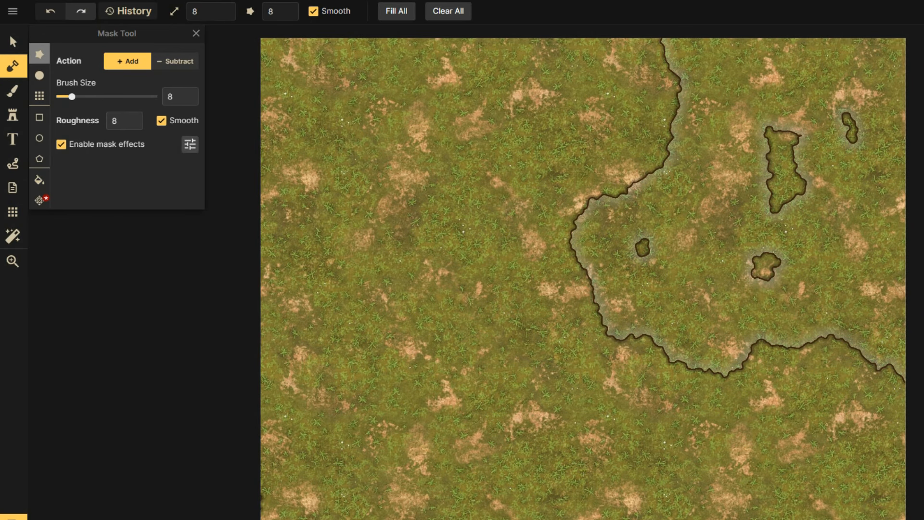
left_click(180, 64)
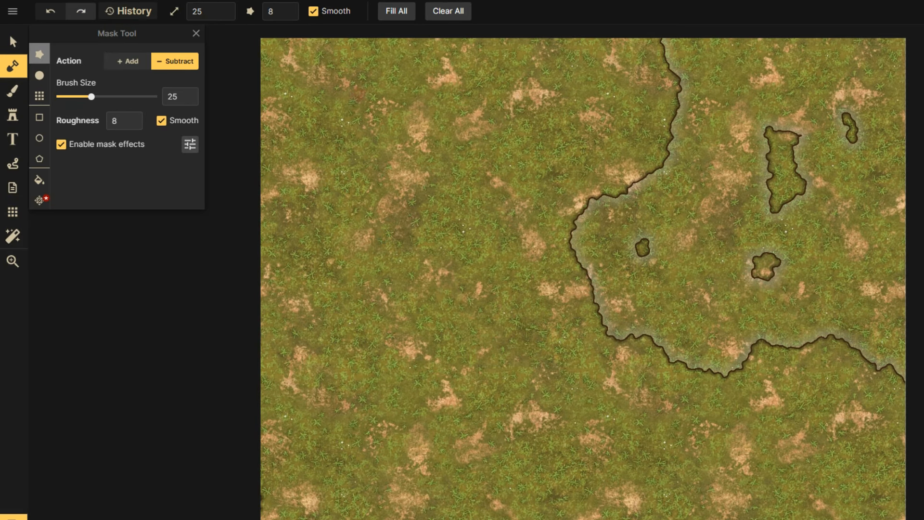
Widen the channel loop around the island, cut a small pond, and extend the channel south.
left_click_drag(384, 339, 437, 387)
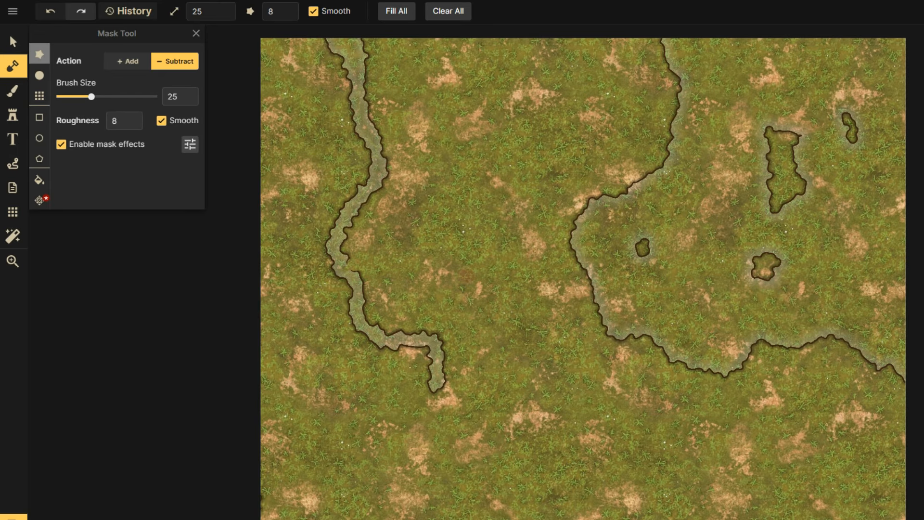
left_click_drag(472, 326, 437, 340)
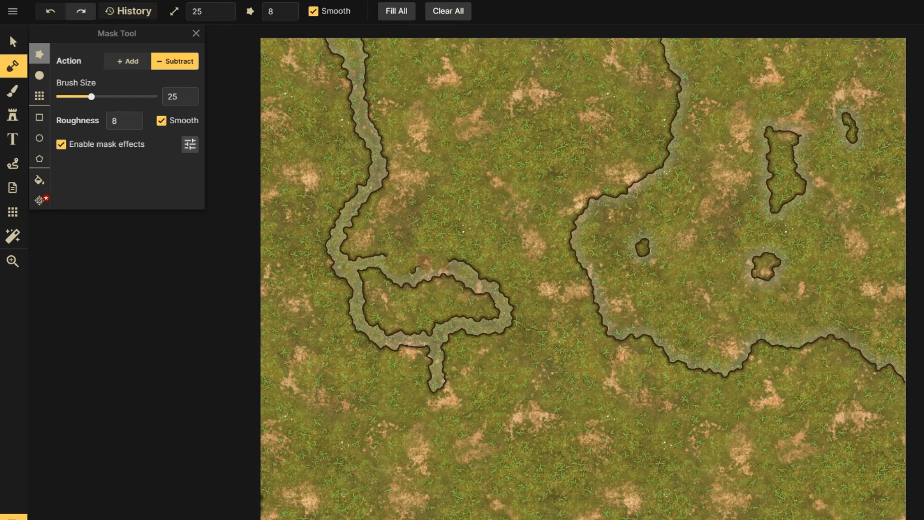
left_click_drag(414, 264, 439, 262)
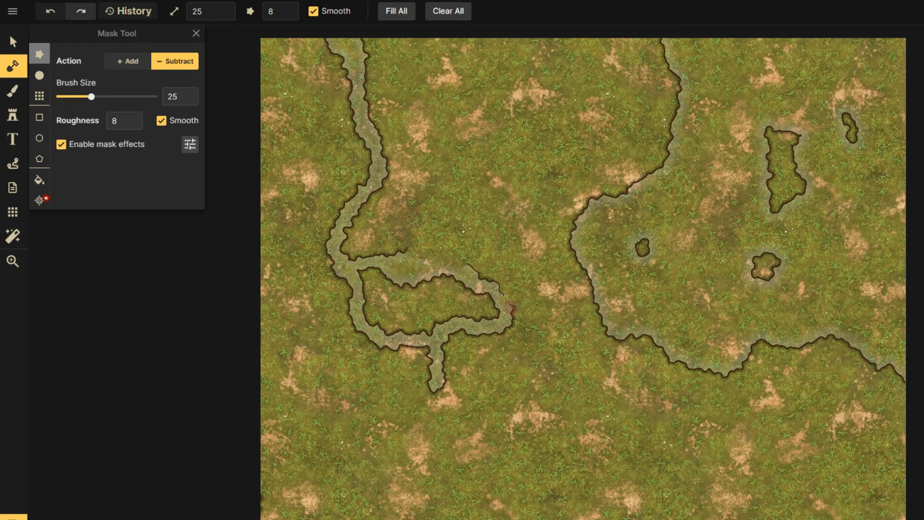
left_click_drag(511, 309, 508, 321)
left_click_drag(352, 302, 367, 332)
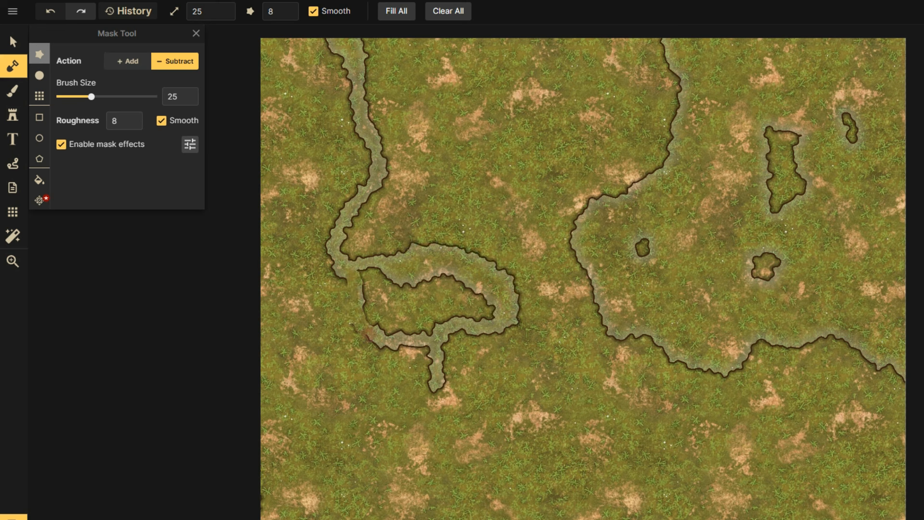
left_click_drag(453, 336, 504, 325)
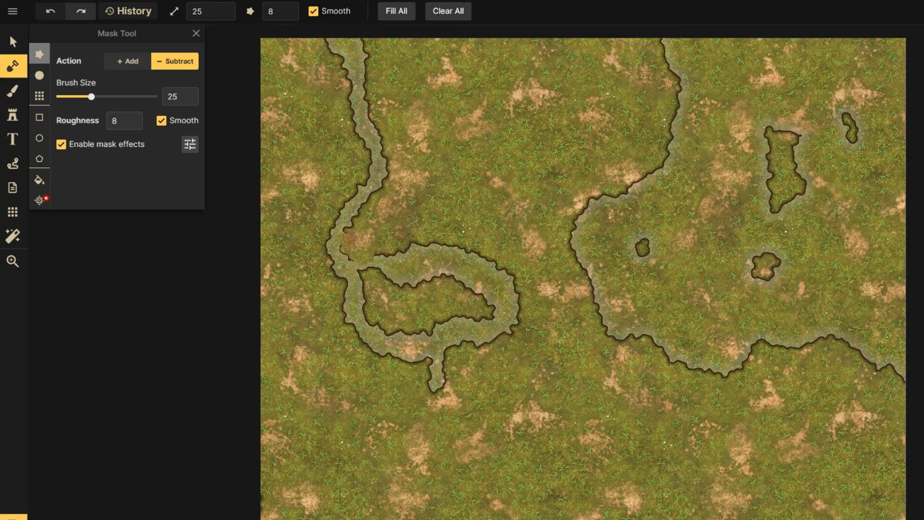
left_click_drag(360, 222, 390, 248)
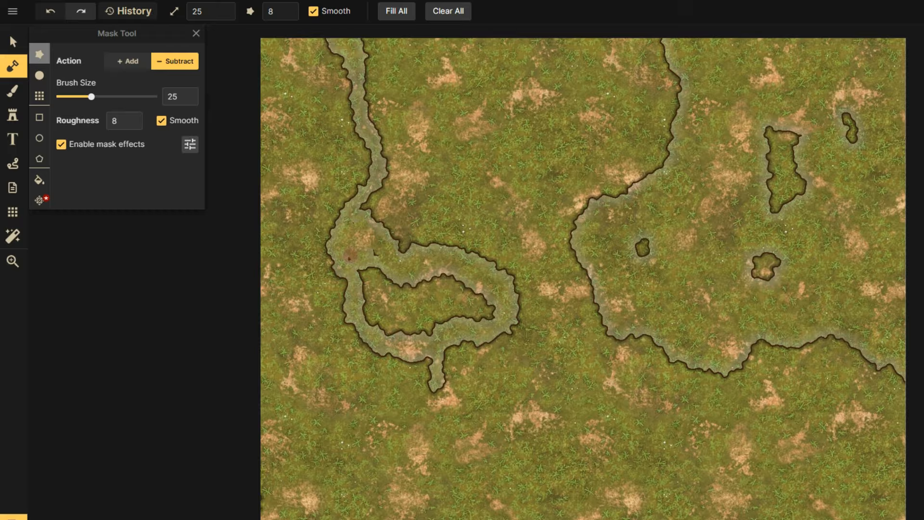
left_click(413, 302)
left_click_drag(339, 284, 415, 373)
left_click_drag(437, 415, 428, 515)
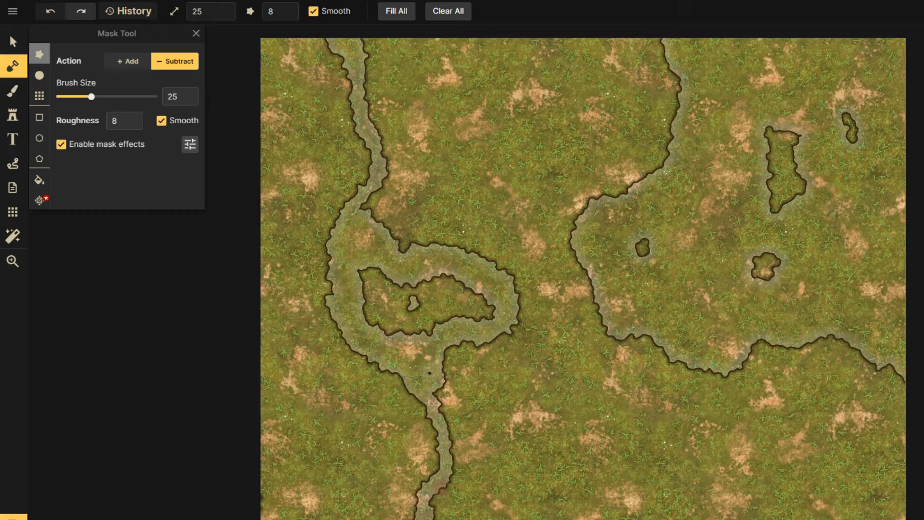
mouse_move(440, 361)
left_mouse_down()
mouse_move(437, 500)
mouse_move(427, 513)
left_mouse_up()
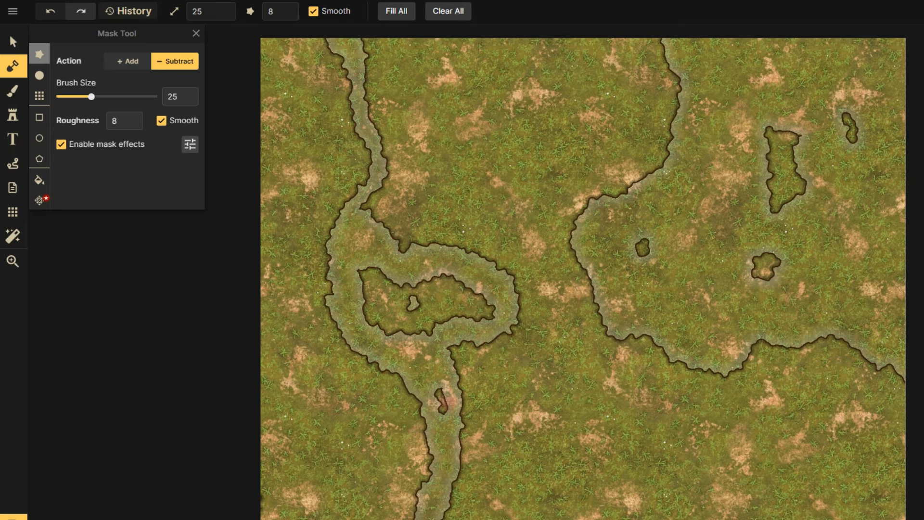
At brush size 41, cut a channel east to the water and a pool near the top.
left_click(103, 96)
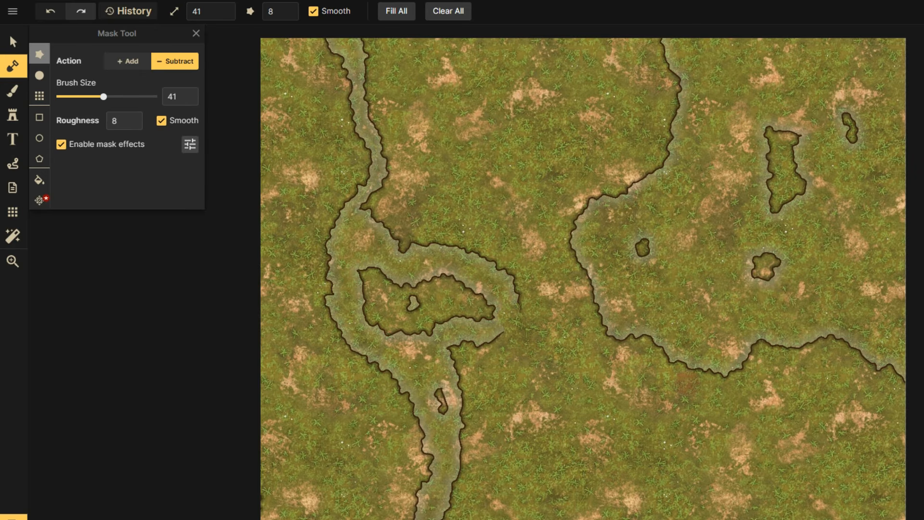
left_click_drag(686, 383, 704, 363)
mouse_move(546, 371)
left_mouse_down()
mouse_move(589, 342)
mouse_move(688, 331)
left_mouse_up()
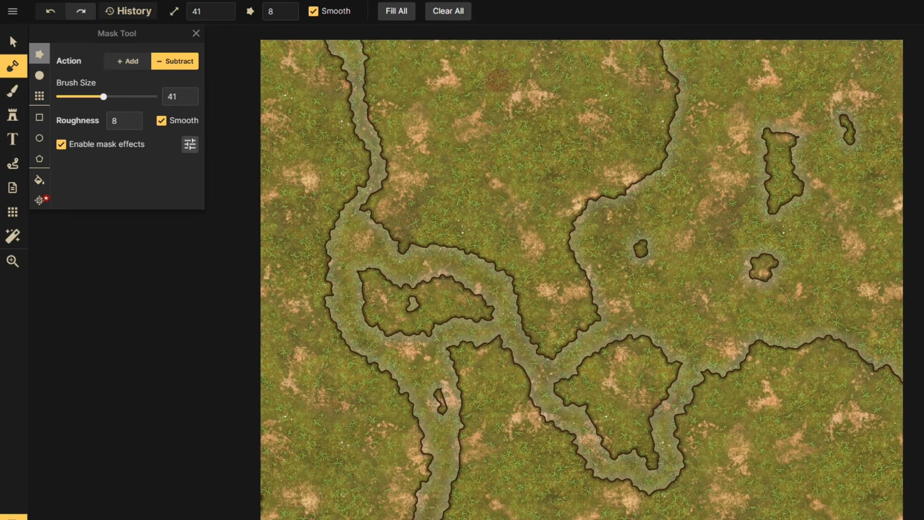
left_click_drag(552, 131, 503, 77)
scroll(501, 87, "up", 2)
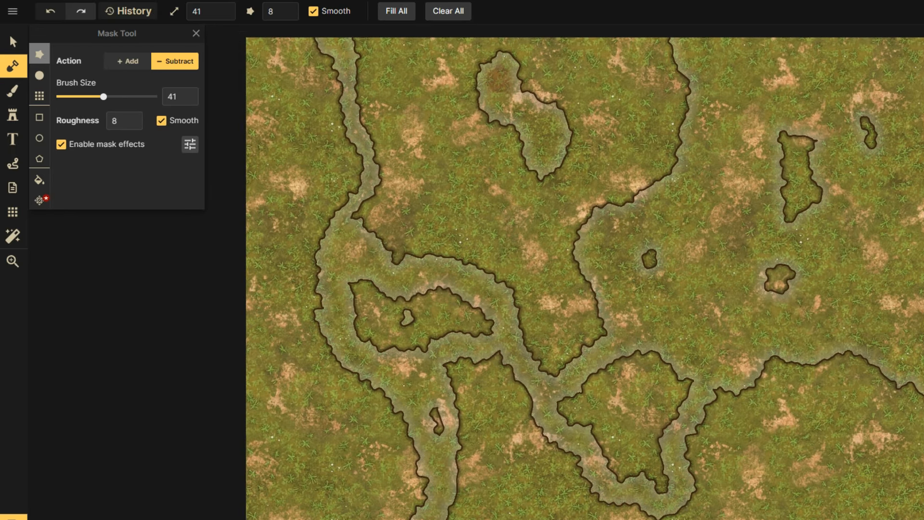
scroll(520, 130, "down", 3)
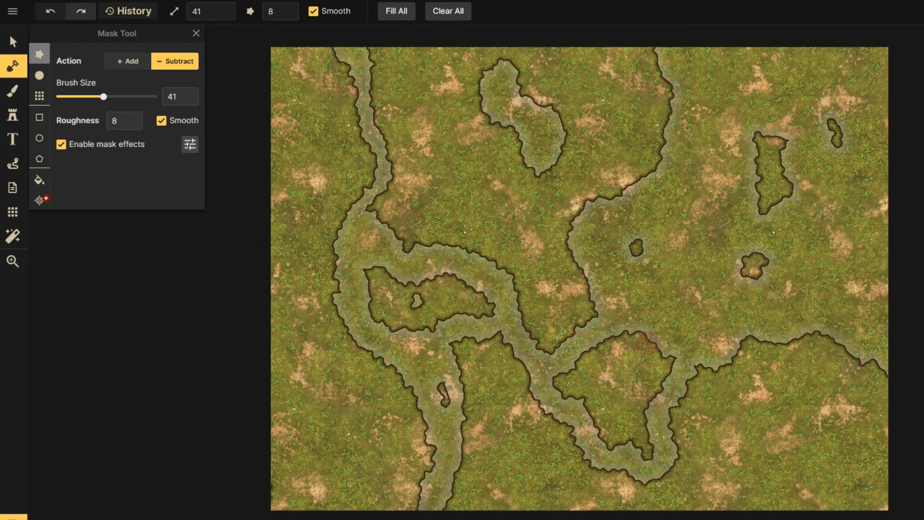
Paint blue water texture into the carved channels, loop, pool and right-side sea.
left_click(20, 92)
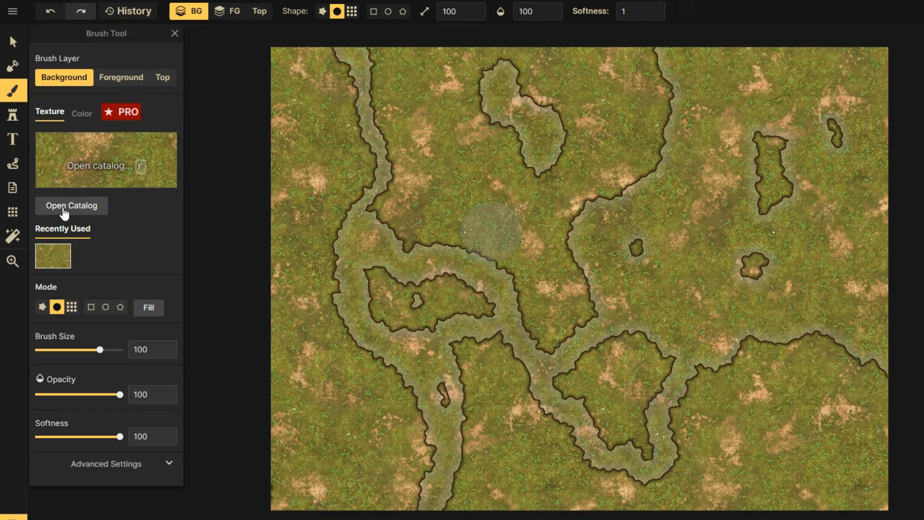
left_click(83, 159)
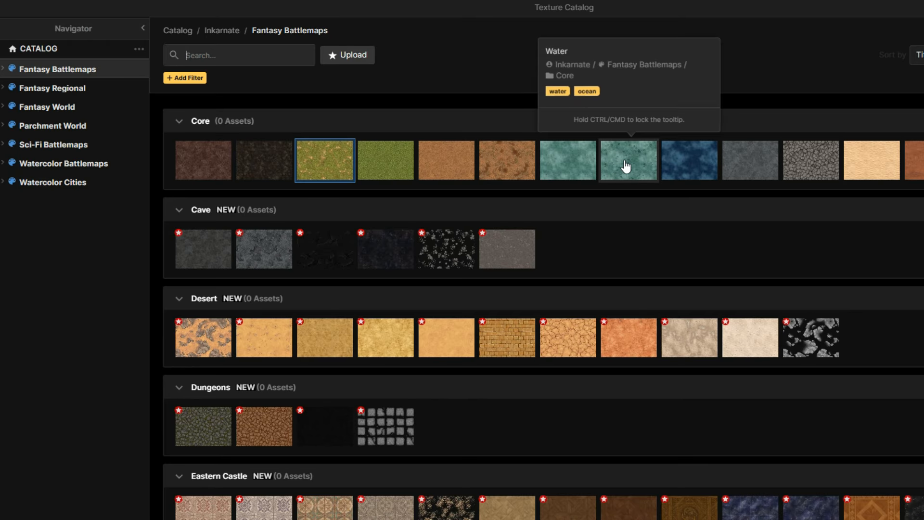
left_click(699, 166)
mouse_move(355, 47)
left_mouse_down()
mouse_move(367, 62)
mouse_move(302, 173)
mouse_move(355, 231)
mouse_move(395, 187)
mouse_move(414, 204)
mouse_move(436, 385)
mouse_move(453, 221)
mouse_move(537, 275)
mouse_move(540, 227)
mouse_move(590, 238)
mouse_move(567, 54)
mouse_move(653, 337)
mouse_move(563, 43)
mouse_move(504, 47)
mouse_move(543, 167)
mouse_move(517, 124)
mouse_move(627, 429)
mouse_move(650, 147)
mouse_move(738, 8)
mouse_move(733, 140)
mouse_move(778, 6)
mouse_move(820, 61)
mouse_move(882, 42)
mouse_move(888, 255)
left_mouse_up()
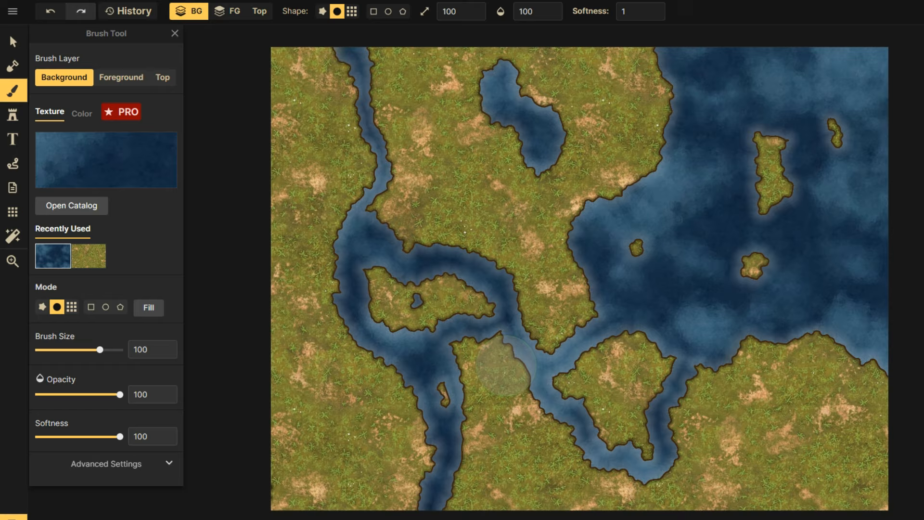
left_click(21, 115)
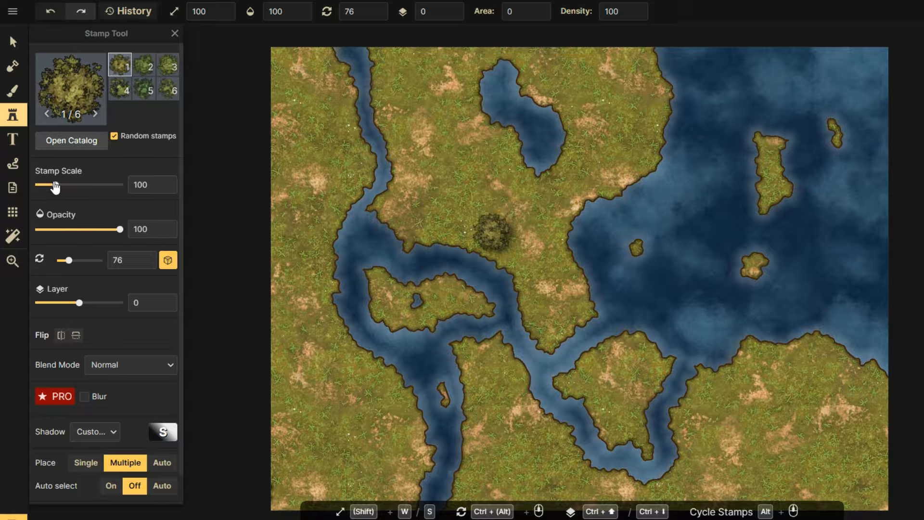
Shrink the tree stamp scale to 38, undoing the oversized test trees.
left_click_drag(56, 187, 68, 205)
left_click(458, 219)
left_click(537, 235)
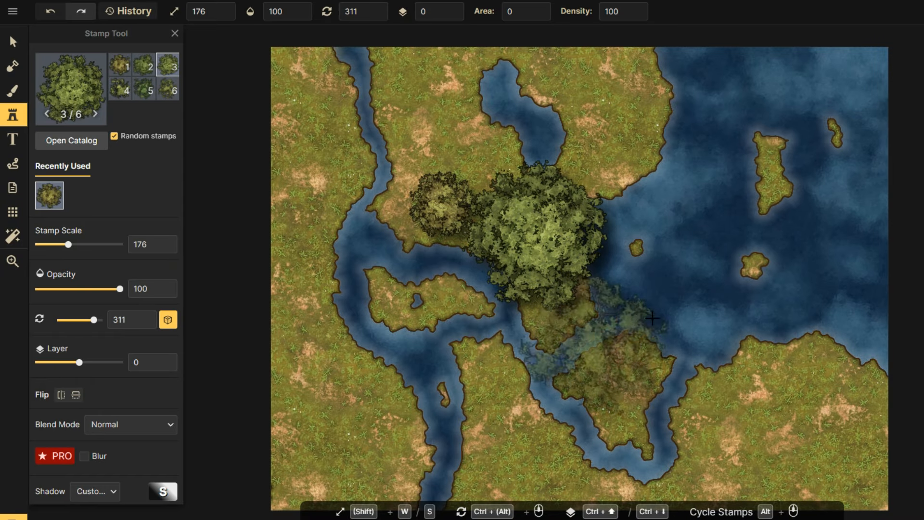
left_click(618, 125)
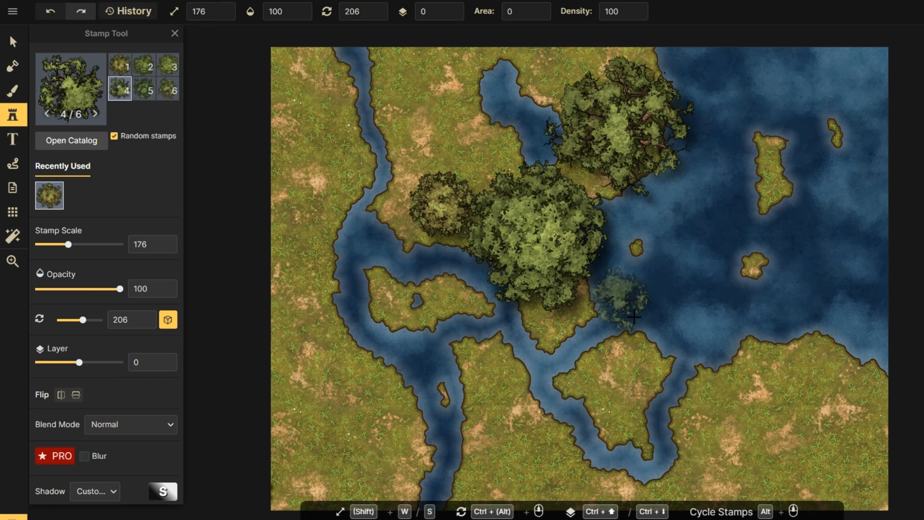
key("ctrl+z")
key("ctrl+z")
key("ctrl+z")
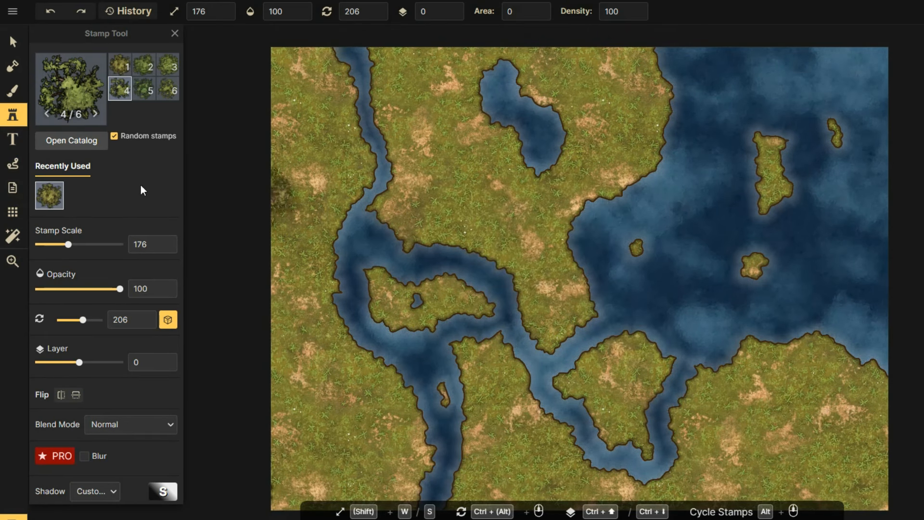
left_click_drag(68, 245, 52, 250)
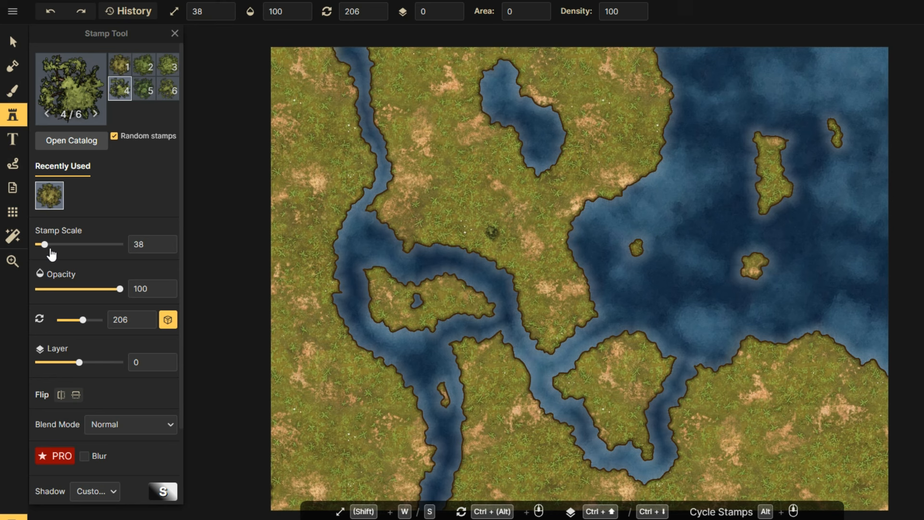
mouse_move(405, 219)
left_mouse_down()
mouse_move(429, 229)
mouse_move(410, 95)
mouse_move(420, 193)
left_mouse_up()
key("ctrl+z")
Paint trees down the river's western bank and a few on the southern island.
mouse_move(279, 49)
left_mouse_down()
mouse_move(299, 65)
mouse_move(313, 50)
mouse_move(321, 103)
mouse_move(332, 106)
mouse_move(325, 169)
mouse_move(358, 171)
mouse_move(279, 251)
mouse_move(306, 251)
mouse_move(260, 309)
left_mouse_up()
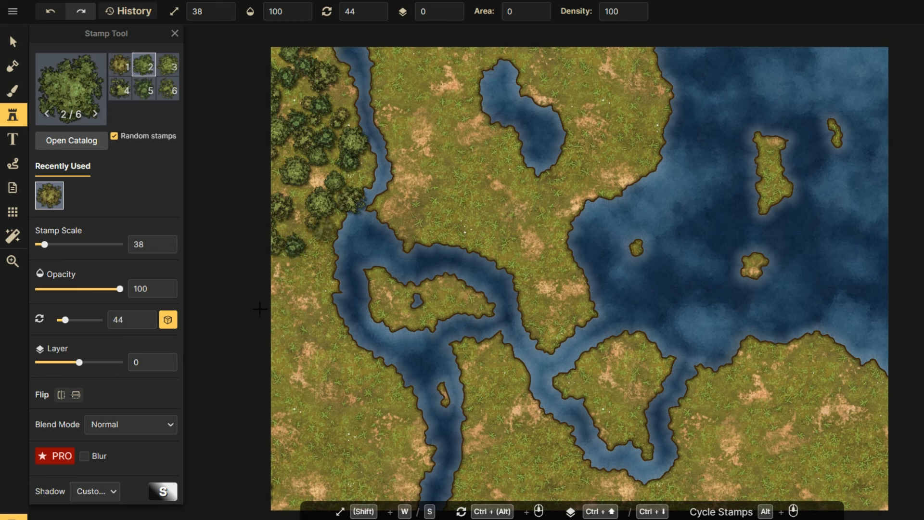
left_click_drag(341, 169, 349, 89)
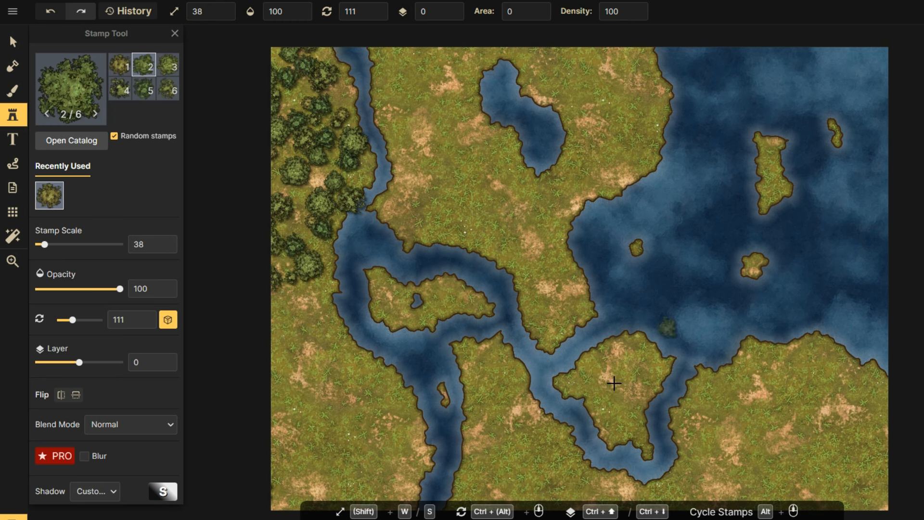
mouse_move(612, 379)
left_mouse_down()
mouse_move(587, 375)
mouse_move(609, 365)
mouse_move(639, 462)
mouse_move(672, 393)
left_mouse_up()
key("ctrl+z")
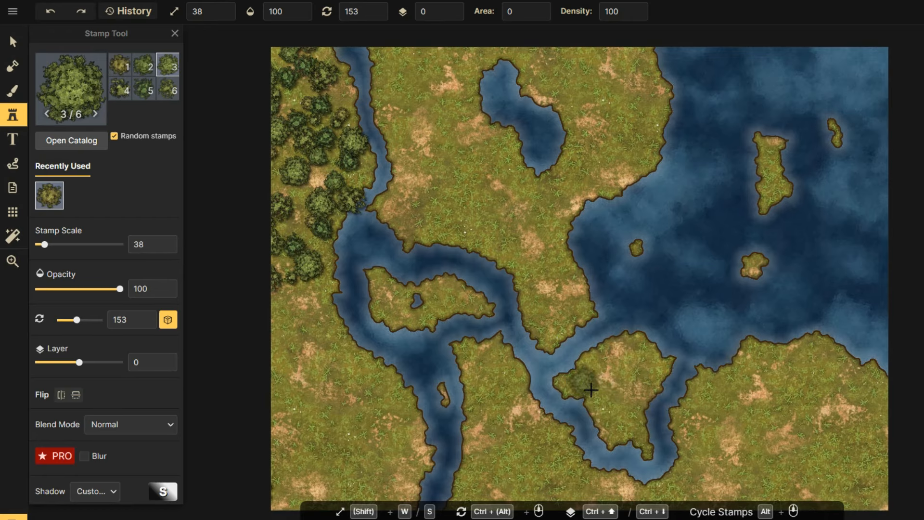
mouse_move(596, 376)
left_mouse_down()
mouse_move(637, 392)
mouse_move(617, 430)
left_mouse_up()
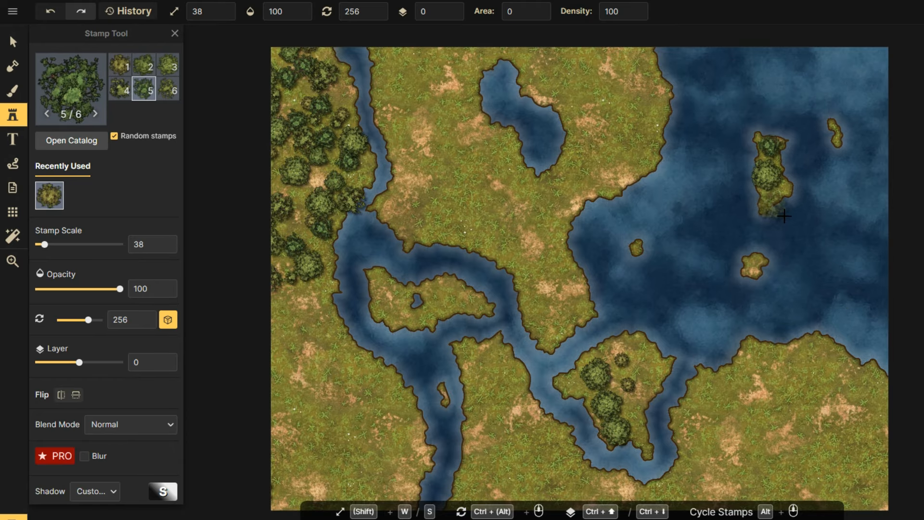
Add trees on the northeast island, the southeast landmass and the central land.
left_click(780, 154)
scroll(868, 432, "up", 2)
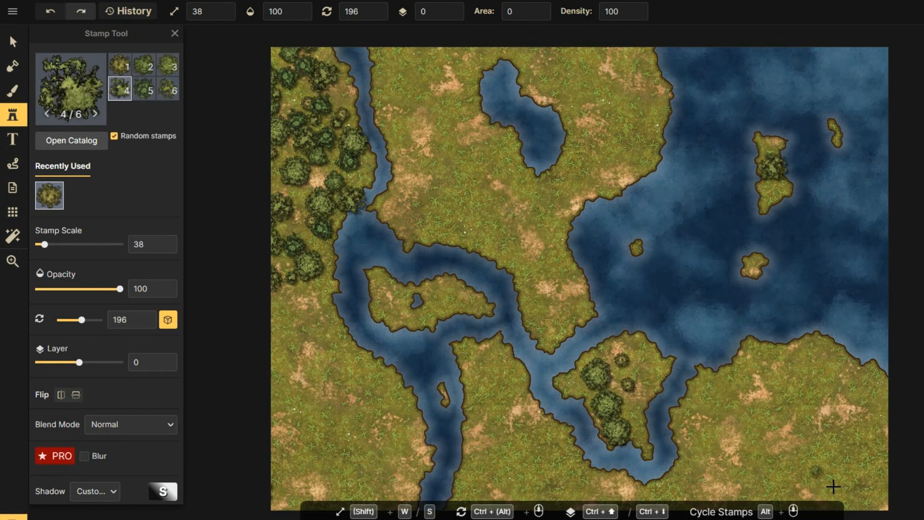
mouse_move(831, 483)
left_mouse_down()
mouse_move(820, 458)
mouse_move(858, 376)
mouse_move(754, 470)
mouse_move(828, 469)
mouse_move(899, 448)
mouse_move(846, 394)
mouse_move(742, 459)
mouse_move(783, 394)
left_mouse_up()
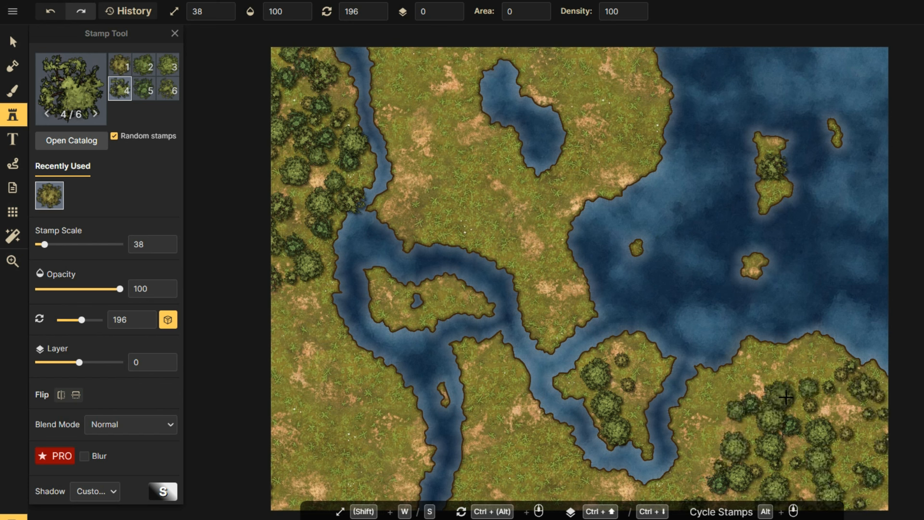
mouse_move(542, 174)
left_mouse_down()
mouse_move(520, 209)
mouse_move(558, 308)
left_mouse_up()
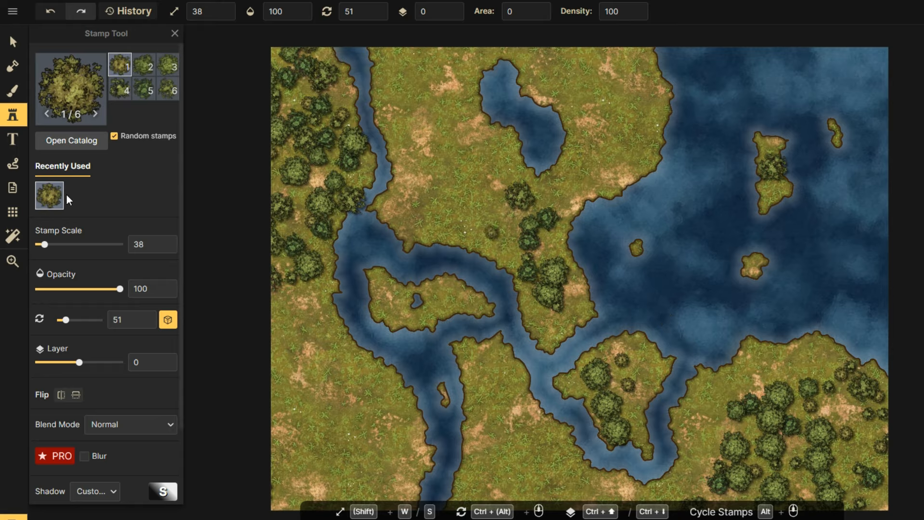
Pick the Stones Ruined stamp from the Core catalog and drop a rock on the central grassland.
left_click(75, 143)
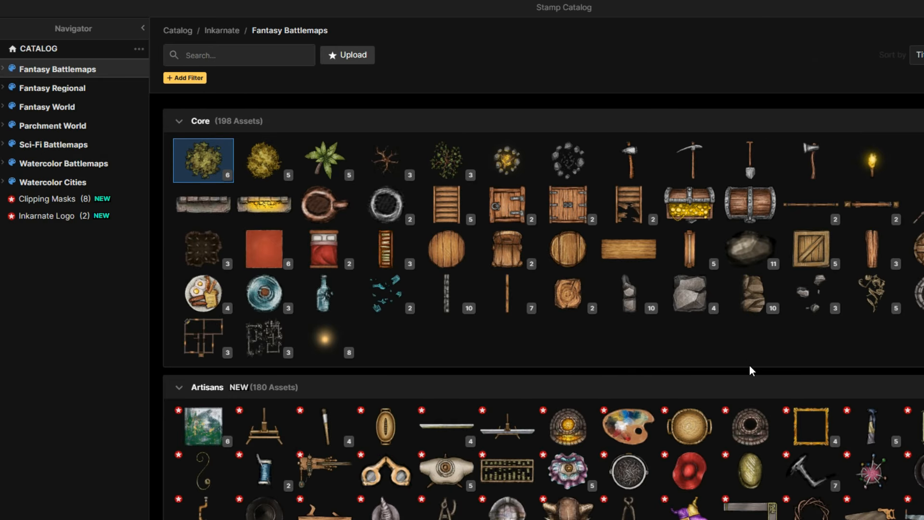
scroll(588, 338, "down", 20)
scroll(638, 324, "down", 5)
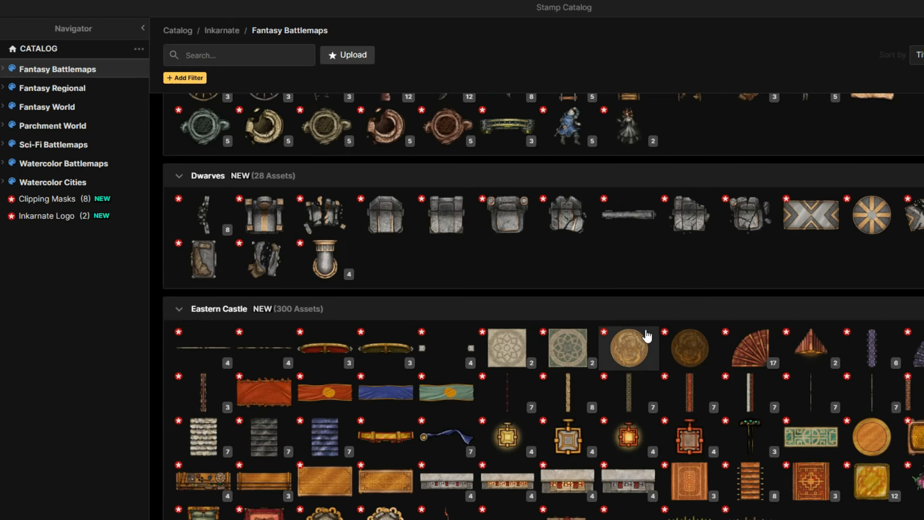
scroll(642, 321, "up", 20)
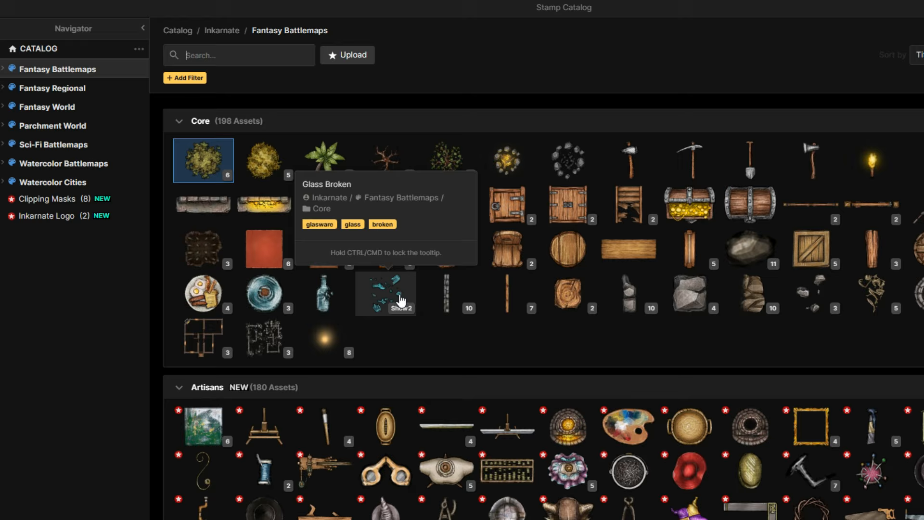
mouse_move(697, 294)
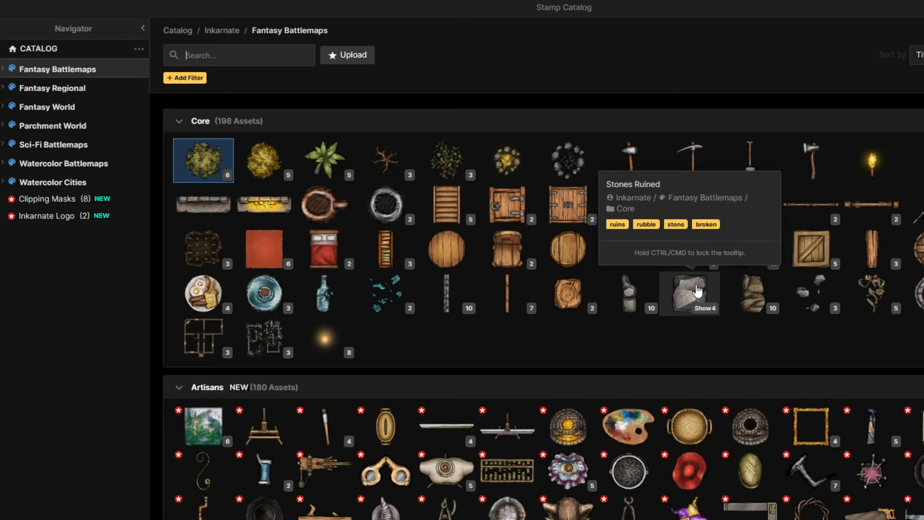
left_click(696, 291)
left_click(479, 212)
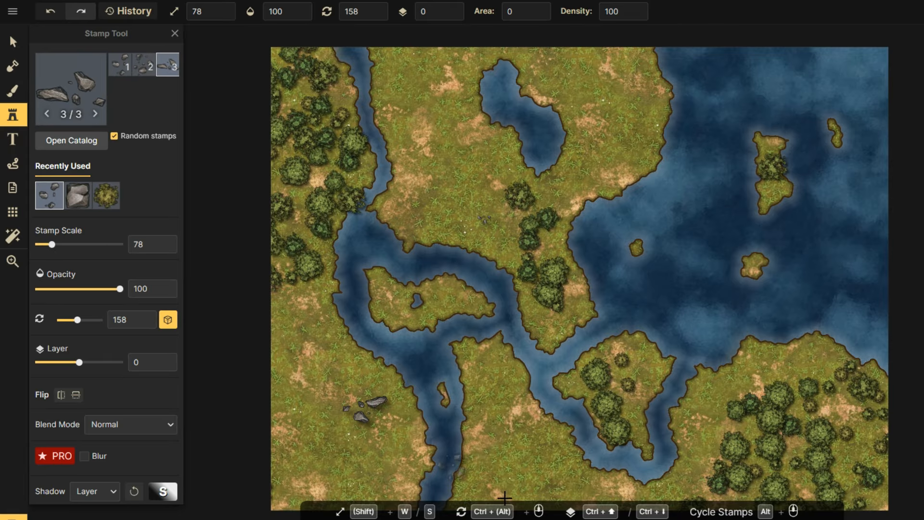
Scatter rocks on the lower-left grassland and among the lower-right trees.
left_click(496, 369)
left_click(491, 366)
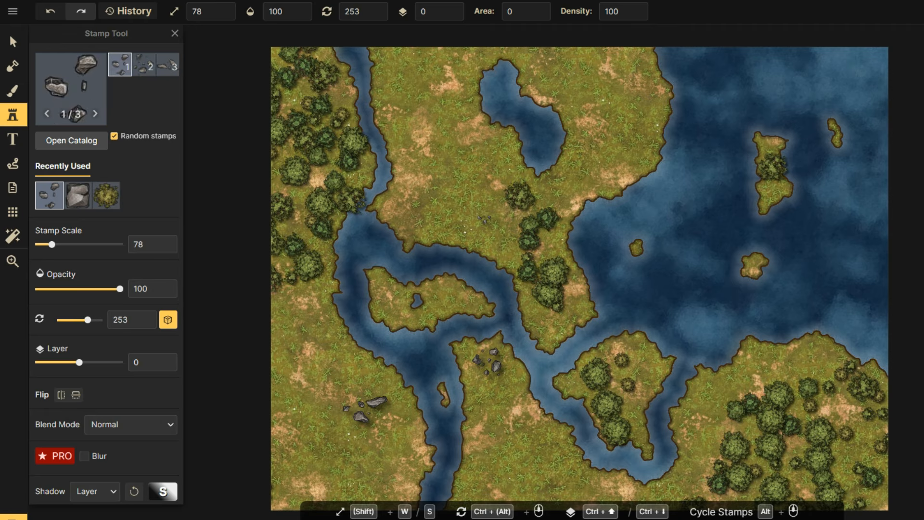
left_click(741, 426)
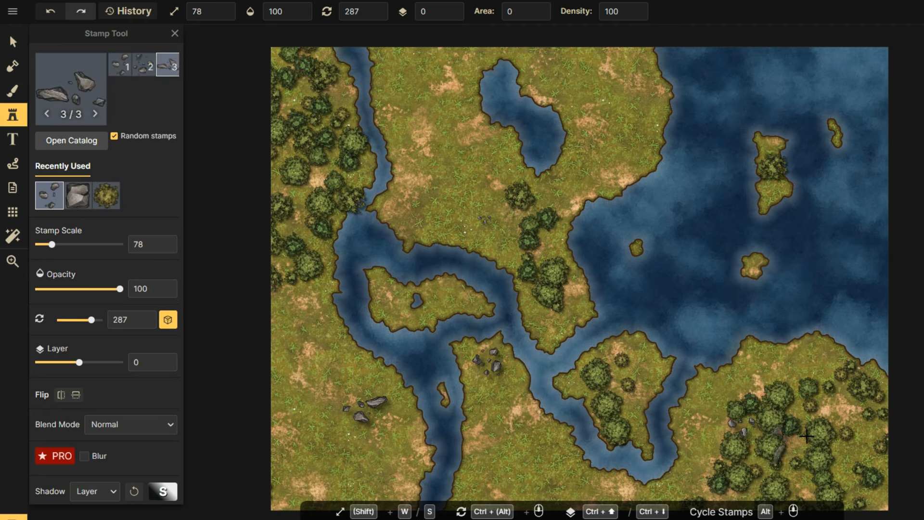
left_click(851, 432)
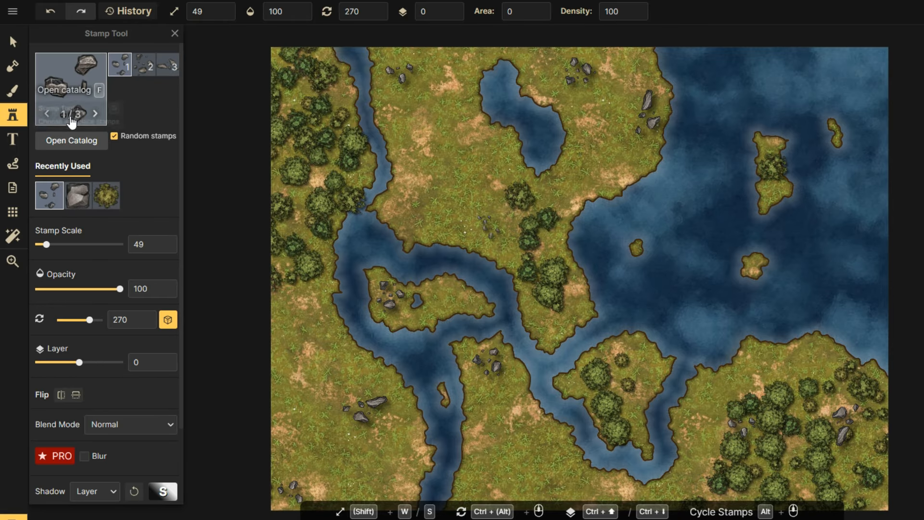
left_click(18, 121)
left_click(18, 120)
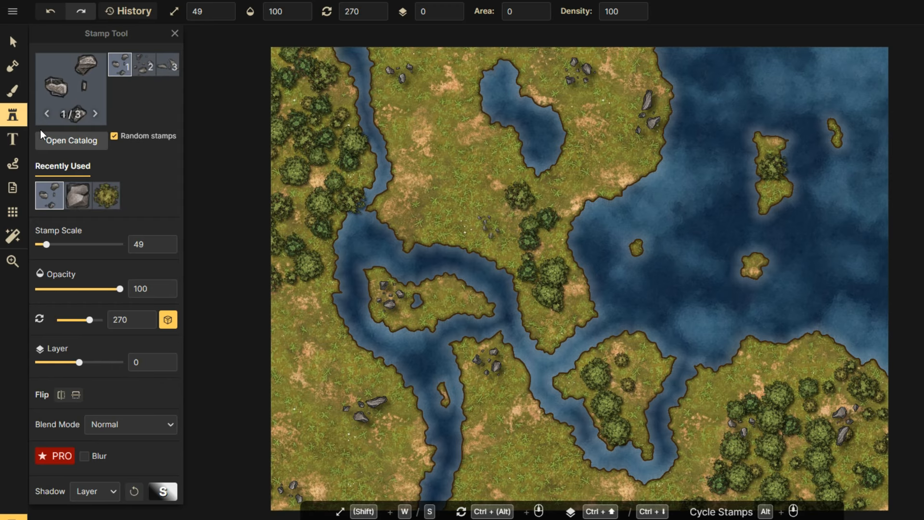
Load the Ruins Composites stamps at scale about 10 and place a ruin left of centre.
left_click(83, 98)
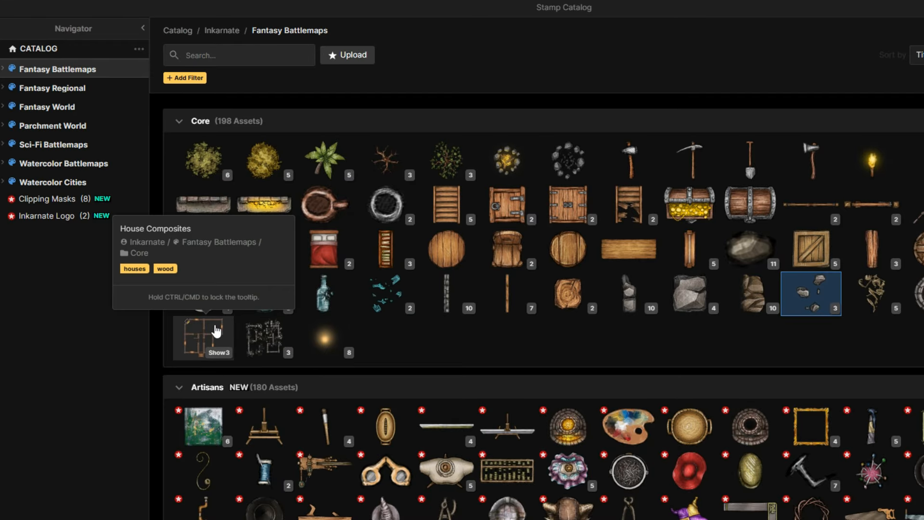
left_click(267, 337)
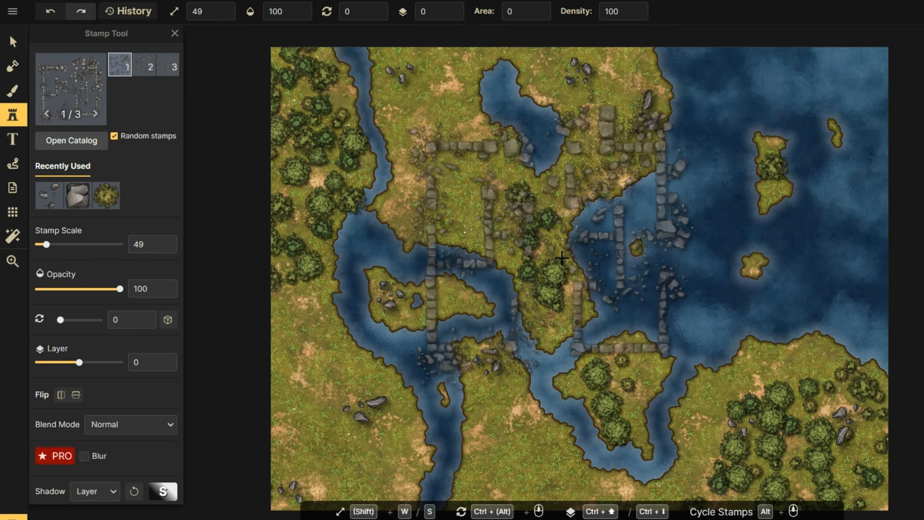
left_click_drag(47, 244, 40, 247)
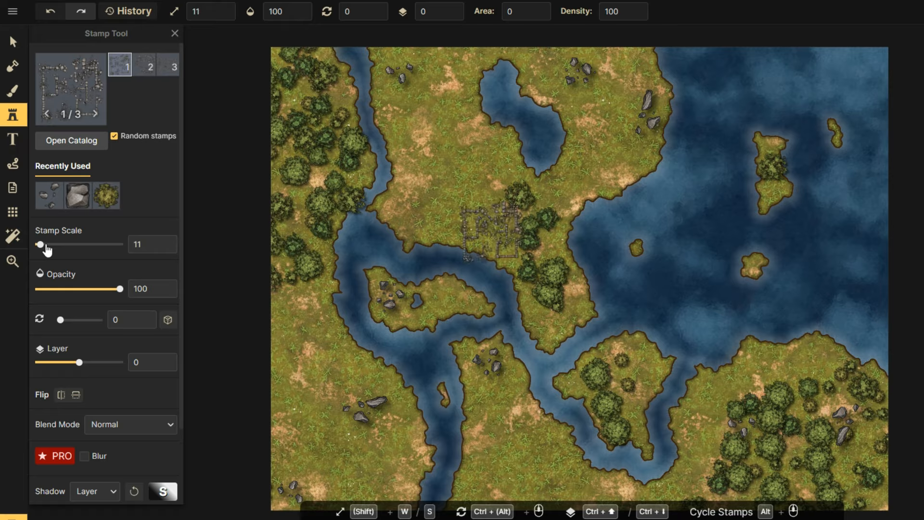
left_click(428, 203)
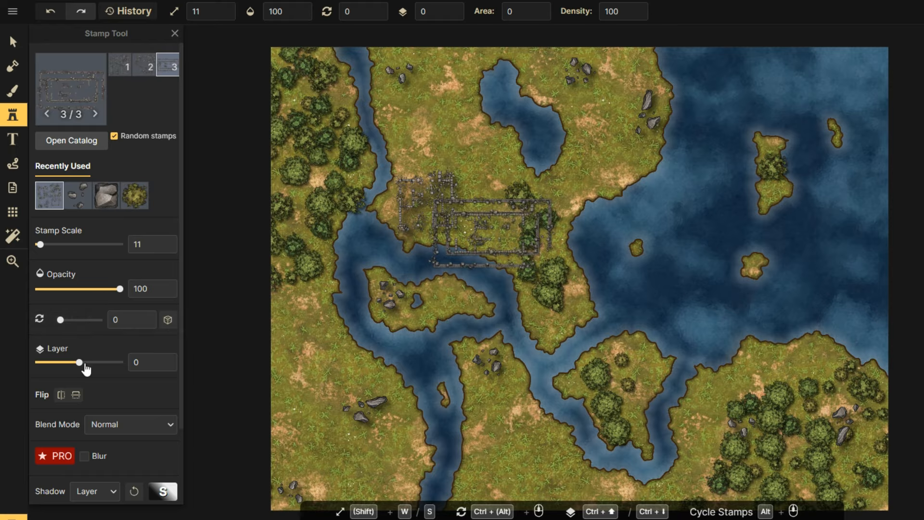
Rotate the ruins stamp to 84 and place ruins at lower left, north, and mid-map.
scroll(128, 384, "down", 2)
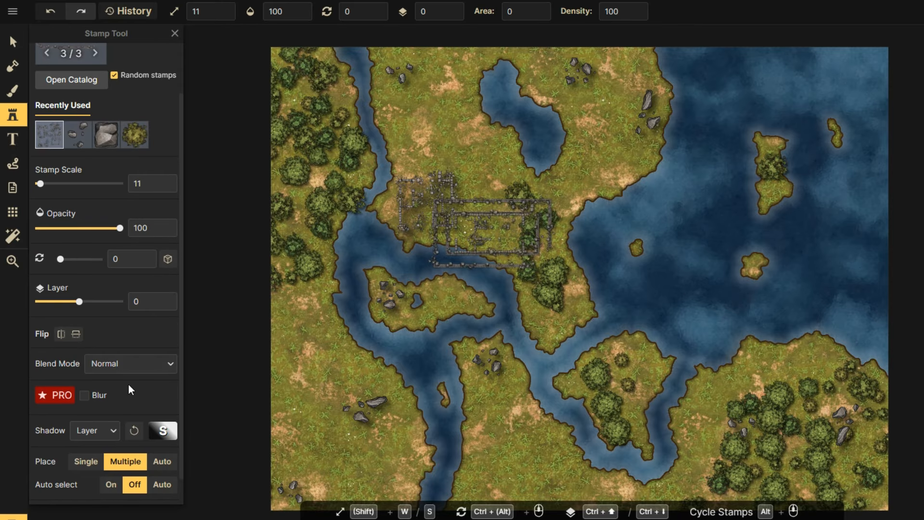
scroll(115, 372, "up", 2)
left_click_drag(61, 320, 69, 319)
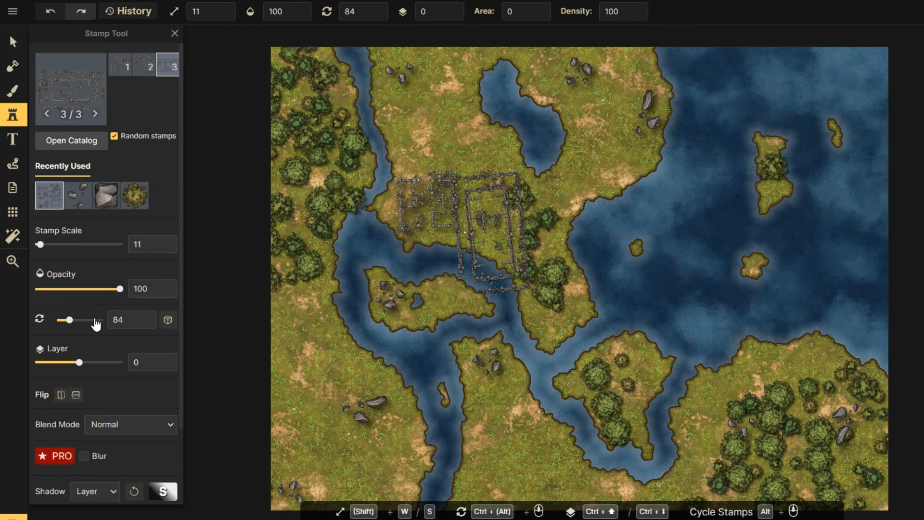
left_click(318, 401)
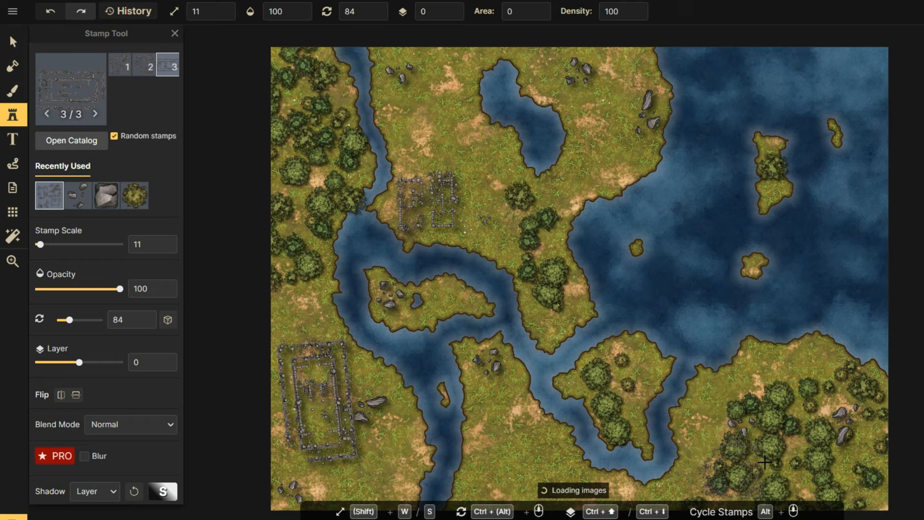
left_click(607, 143)
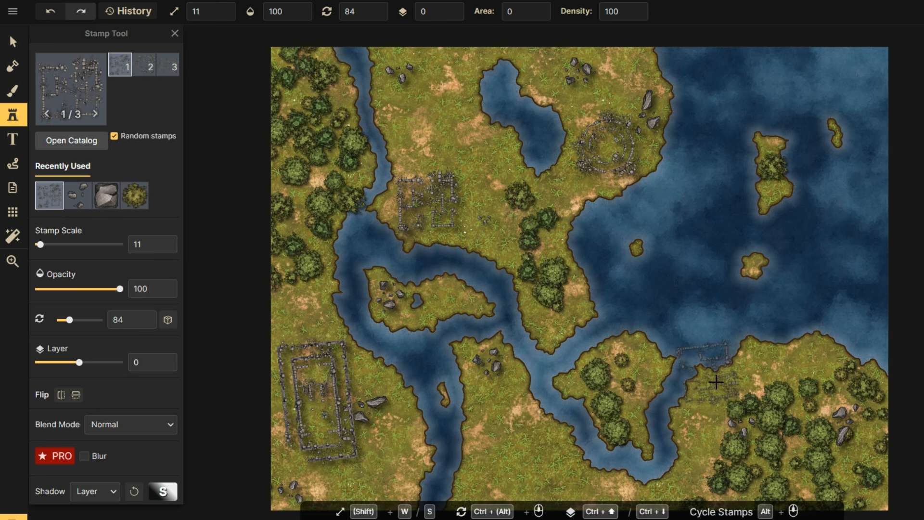
left_click(491, 231)
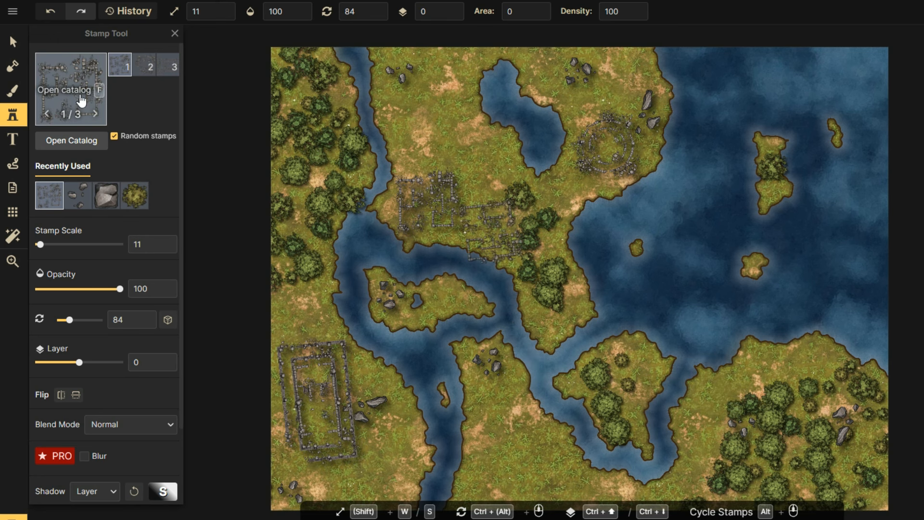
Choose the House Composites stamp set, undo the test house, and bring the catalog back.
left_click(82, 71)
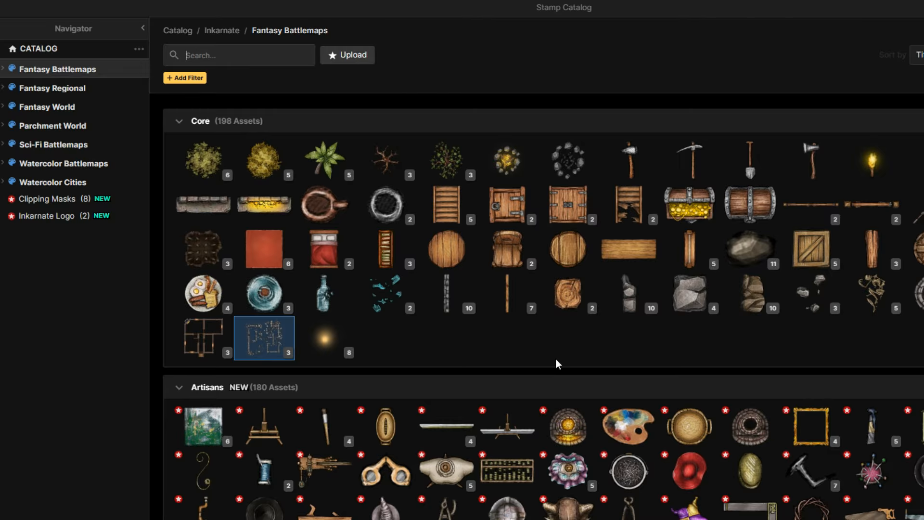
key("Escape")
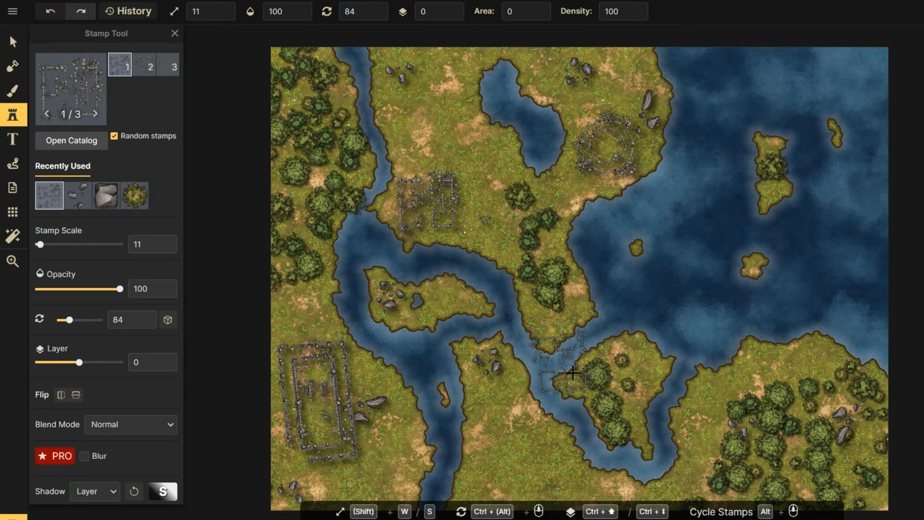
left_click(75, 86)
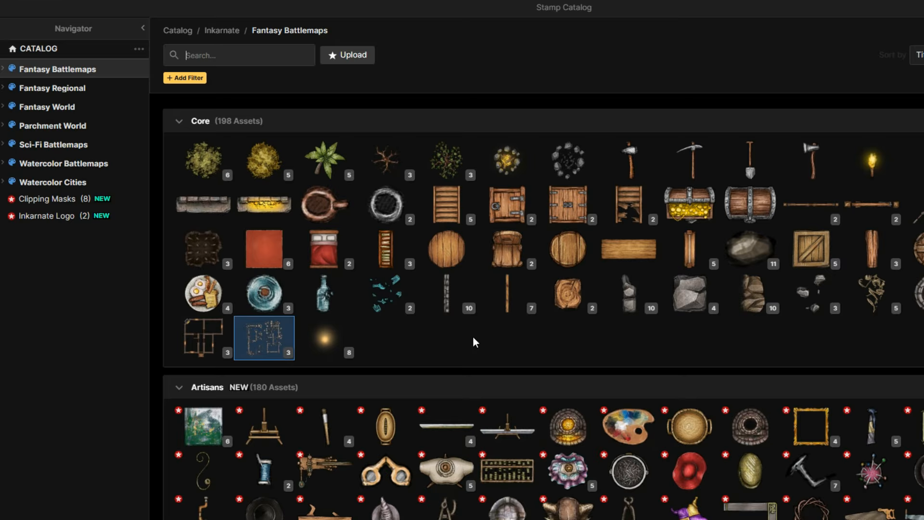
left_click(208, 332)
left_click(520, 448)
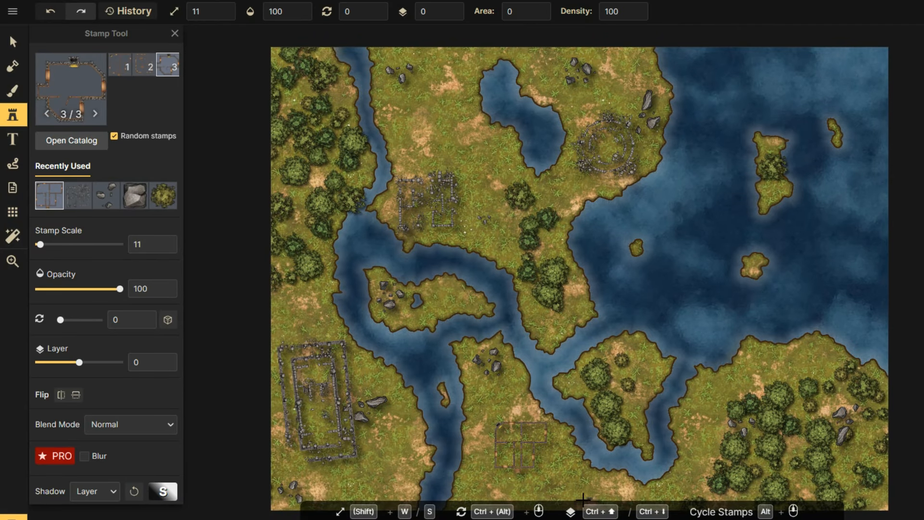
key("ctrl+z")
left_click(84, 84)
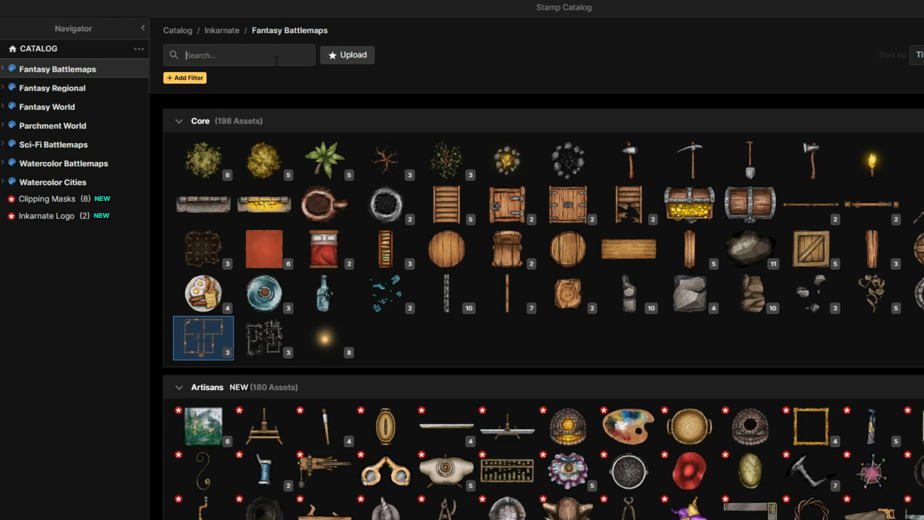
Search the catalog for 'house', browse the results, then close the catalog.
type("house")
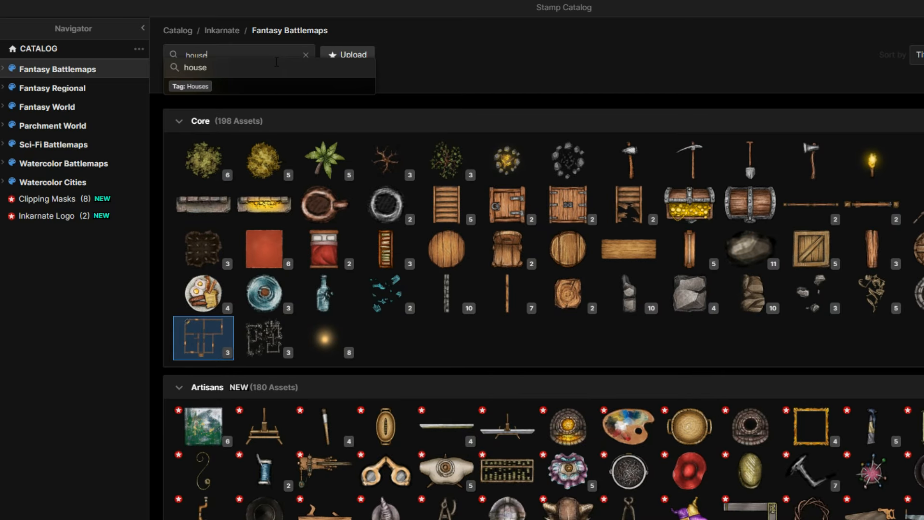
key("Return")
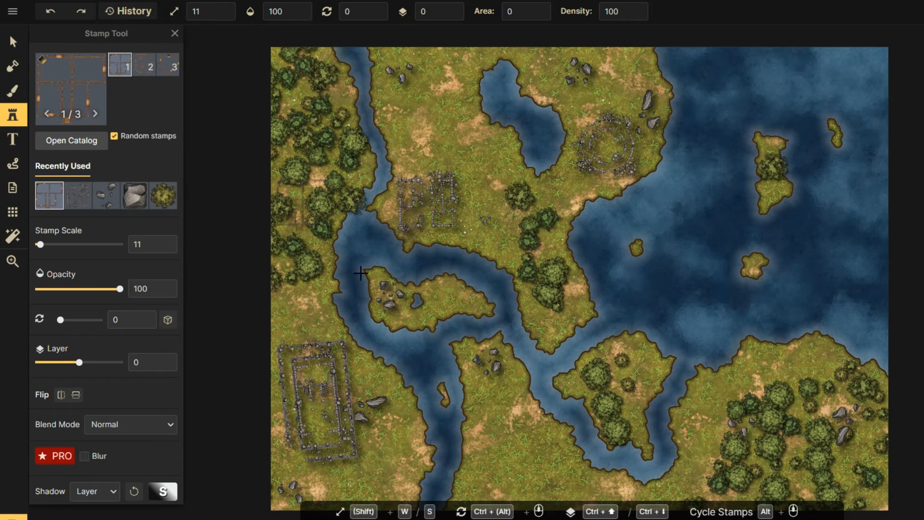
left_click(95, 139)
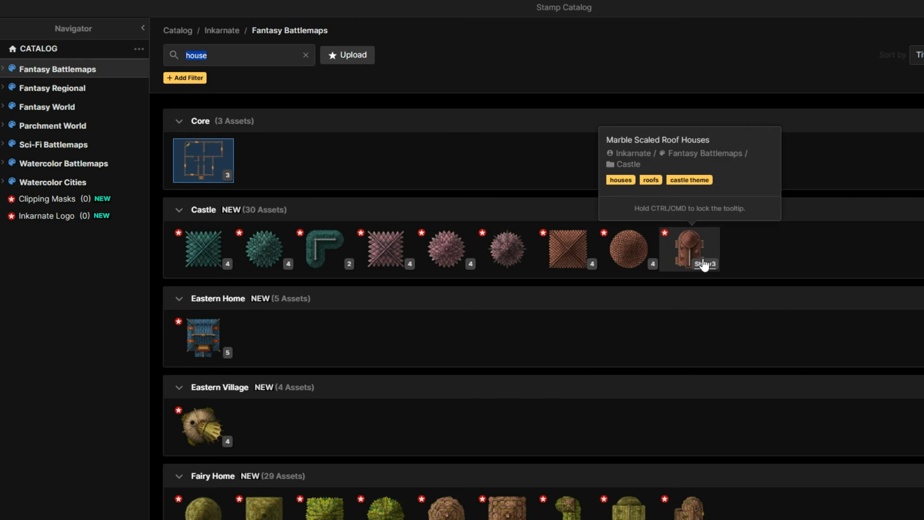
scroll(707, 266, "down", 3)
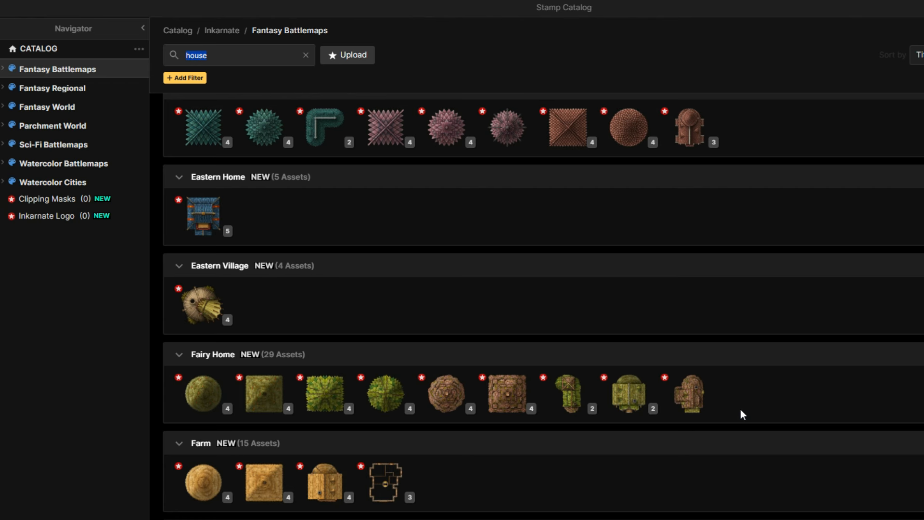
scroll(691, 392, "down", 3)
mouse_move(388, 334)
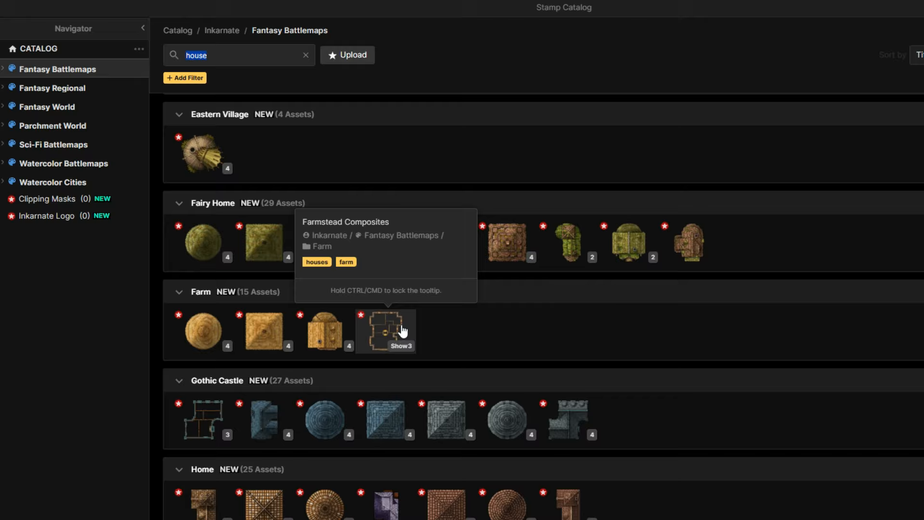
scroll(776, 345, "up", 5)
key("Escape")
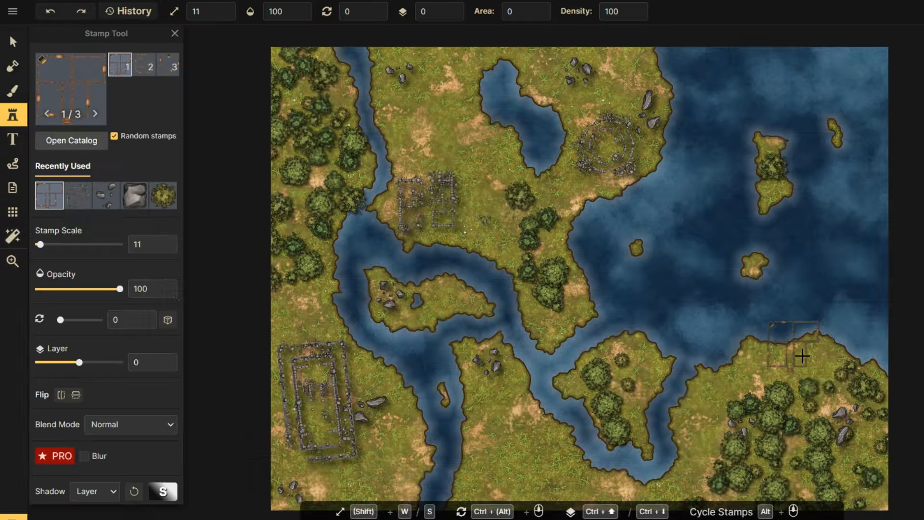